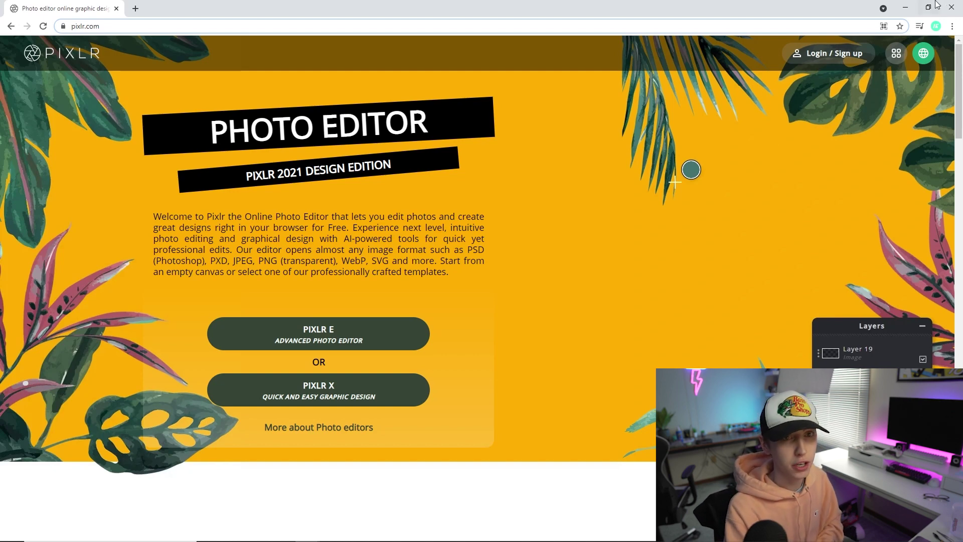
Locate the YouTube Banner Template Grid file in the Grunge Banner YouTube Video folder
{"action": "left_click", "coordinate": [905, 7]}
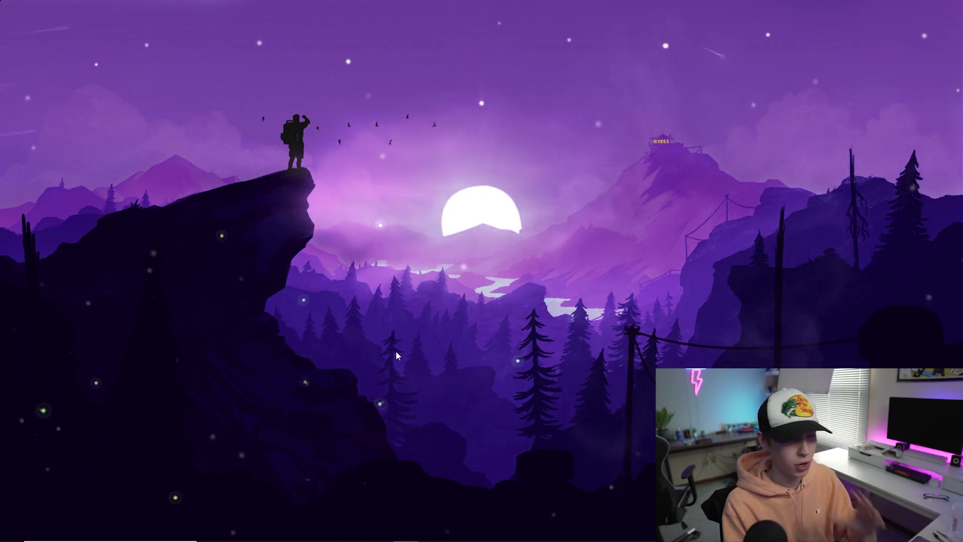
{"action": "key", "text": "ctrl+v"}
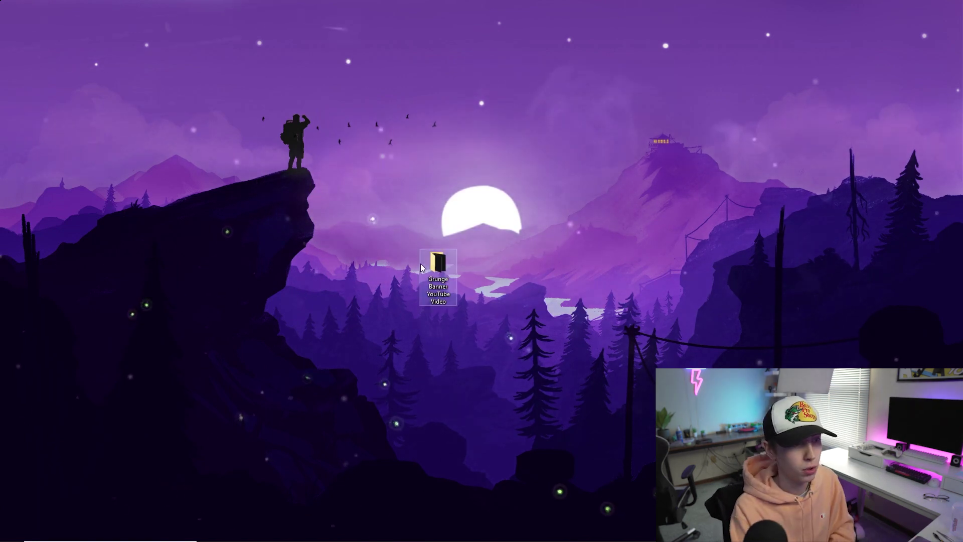
{"action": "double_click", "coordinate": [438, 263]}
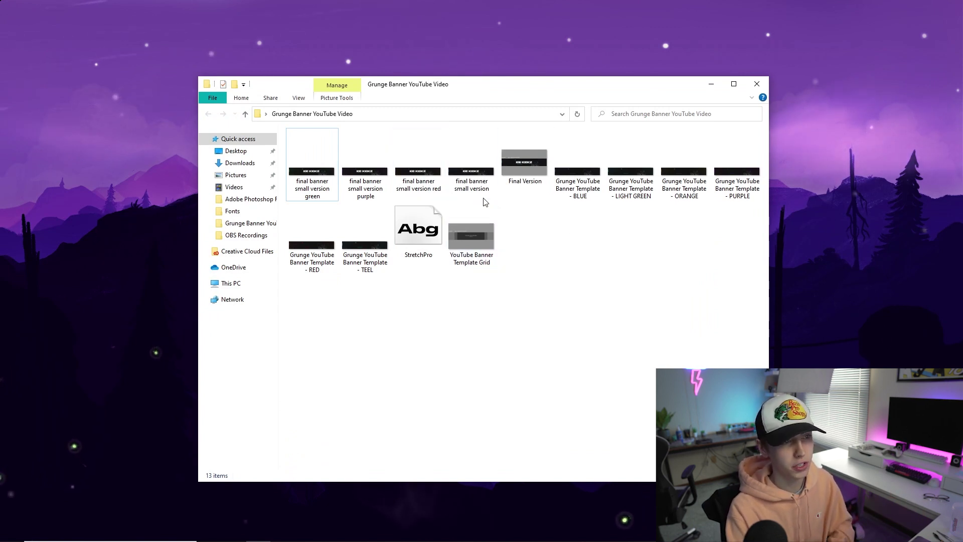
{"action": "left_click_drag", "start_coordinate": [485, 202], "coordinate": [290, 132]}
{"action": "left_click", "coordinate": [582, 245]}
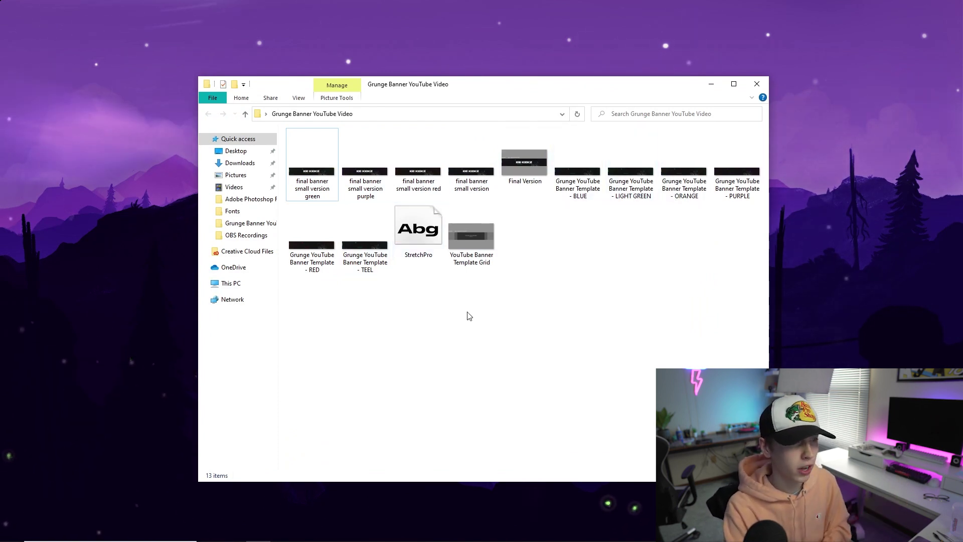
{"action": "left_click", "coordinate": [468, 237]}
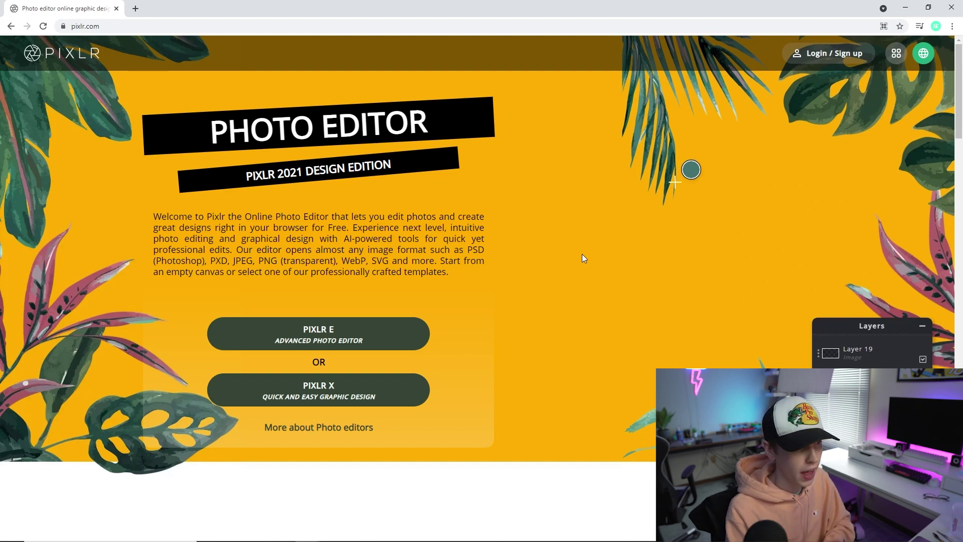
Open YouTube Banner Template Grid in Pixlr E at its original 2560 x 1440 size
{"action": "left_click", "coordinate": [298, 326]}
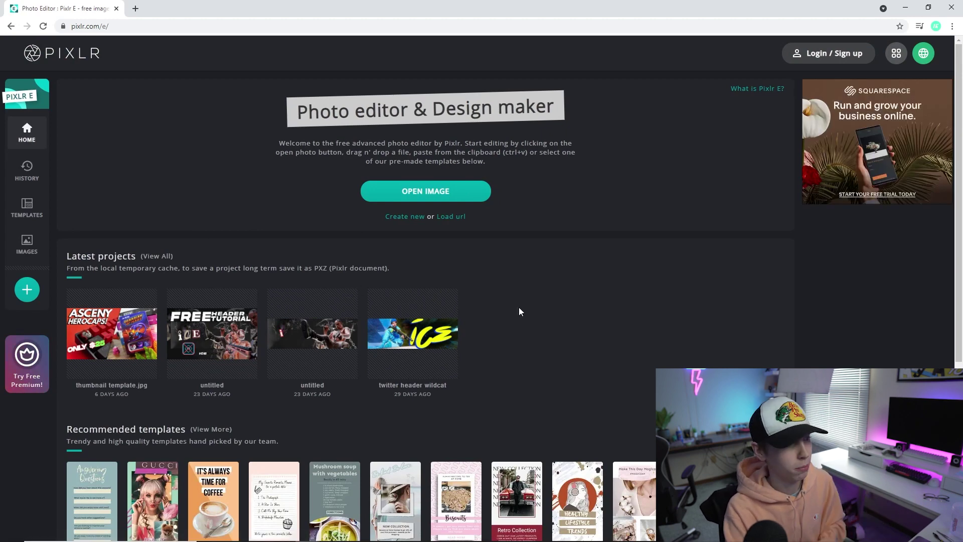
{"action": "left_click", "coordinate": [425, 191]}
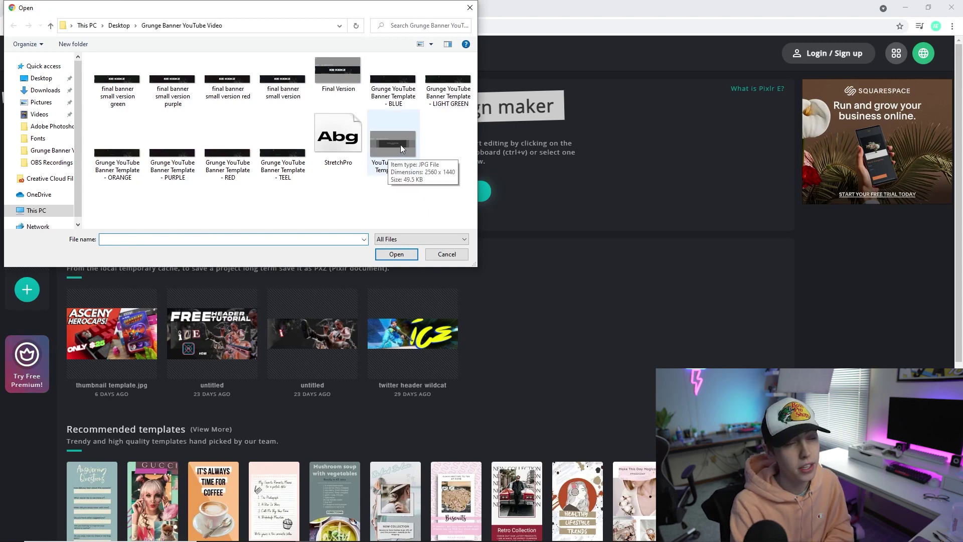
{"action": "double_click", "coordinate": [392, 140]}
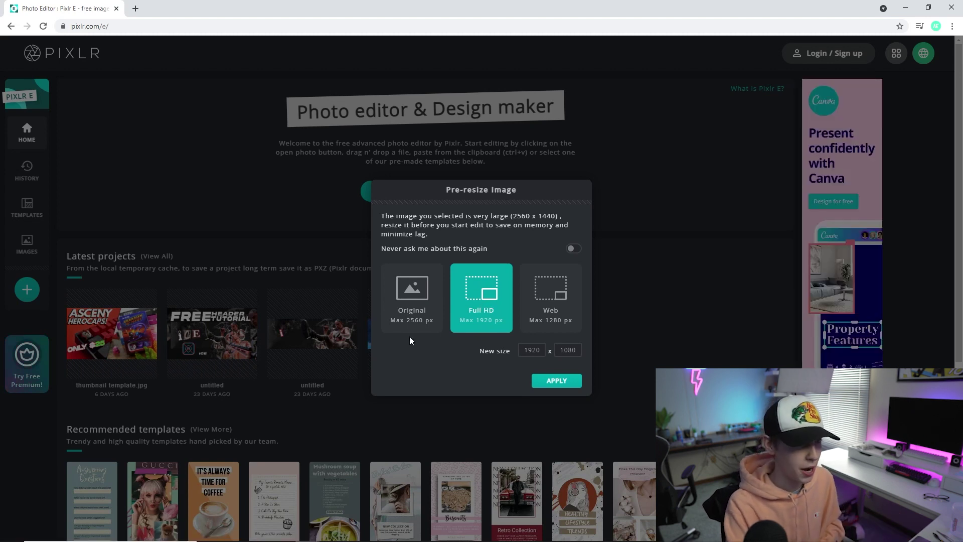
{"action": "left_click", "coordinate": [411, 298]}
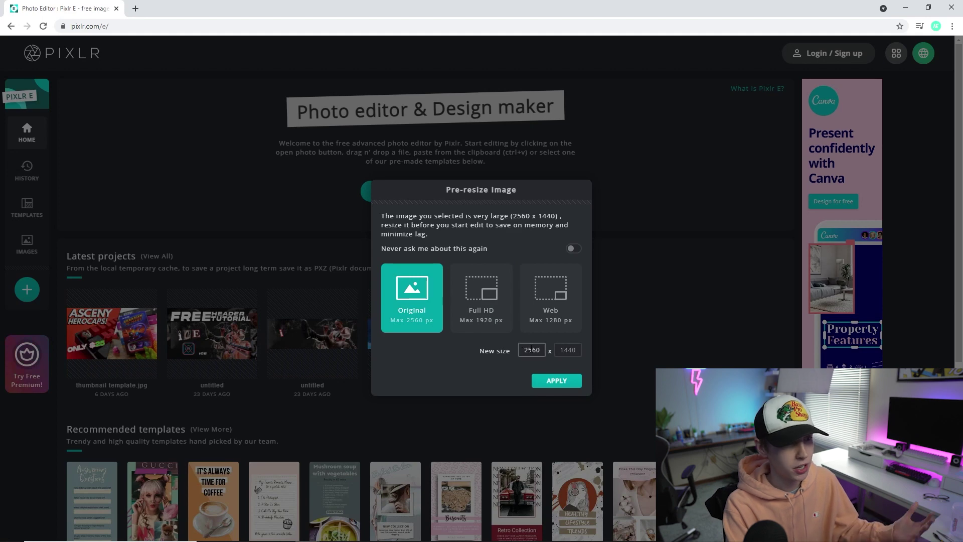
{"action": "left_click", "coordinate": [556, 381]}
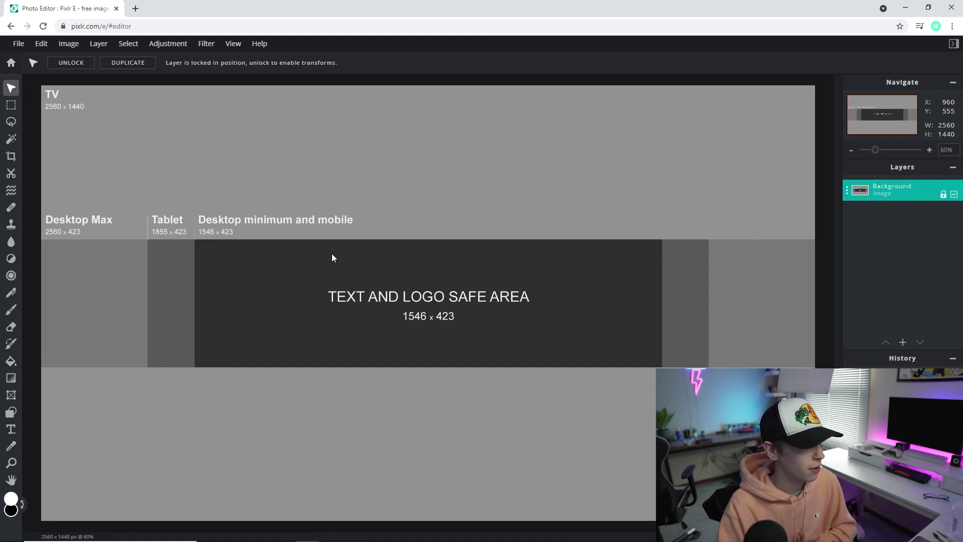
Add the TEEL grunge banner image as a new layer over the template grid
{"action": "left_click", "coordinate": [99, 44]}
{"action": "left_click", "coordinate": [128, 86]}
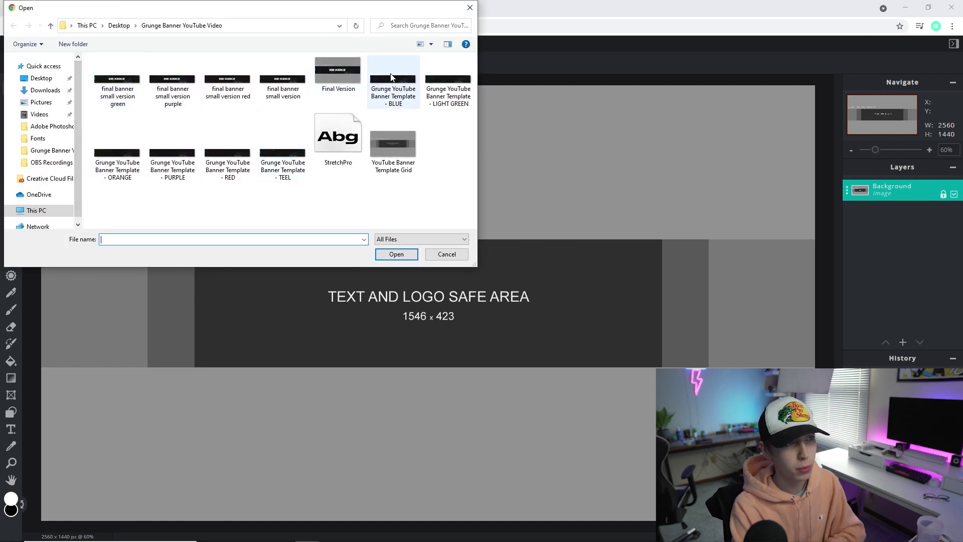
{"action": "double_click", "coordinate": [281, 157]}
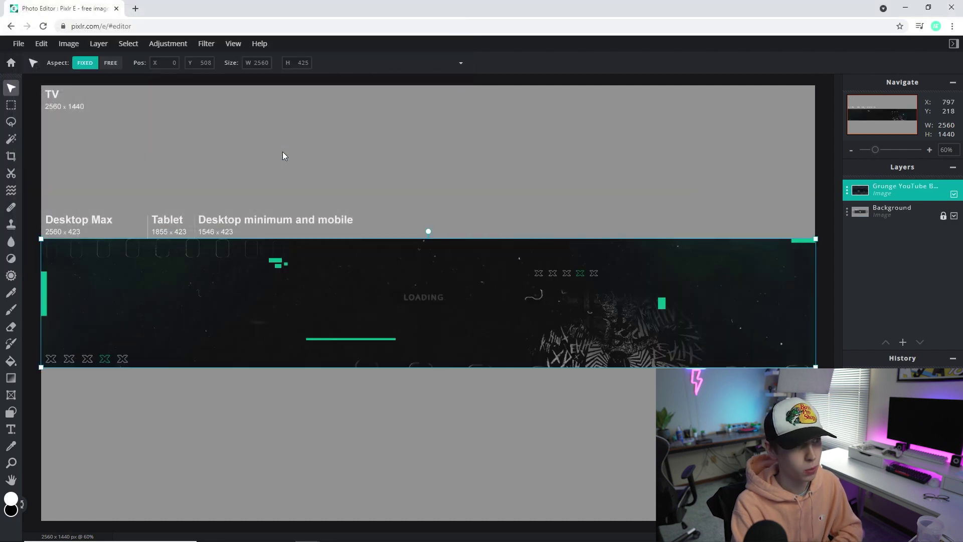
Lock the grunge banner layer in position
{"action": "left_click", "coordinate": [825, 222]}
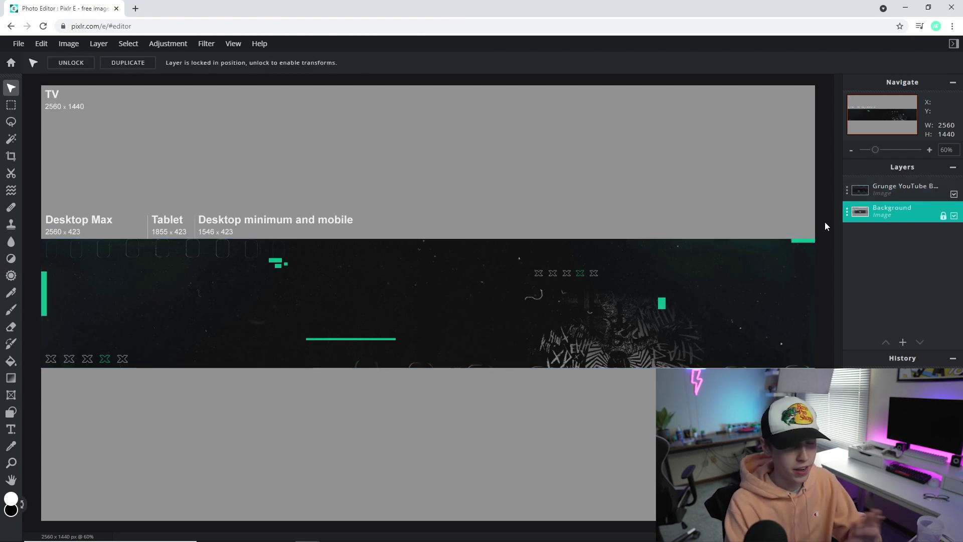
{"action": "left_click", "coordinate": [847, 191]}
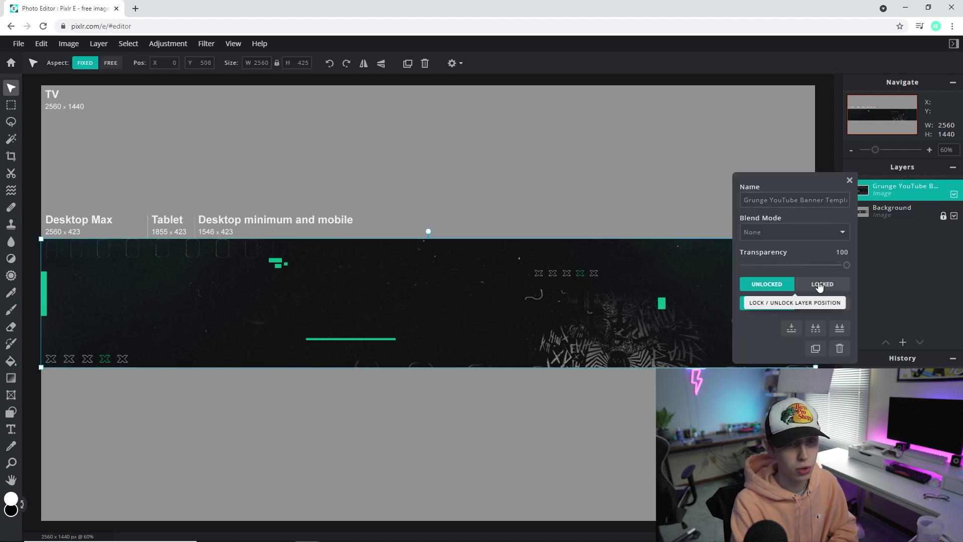
{"action": "left_click", "coordinate": [820, 285]}
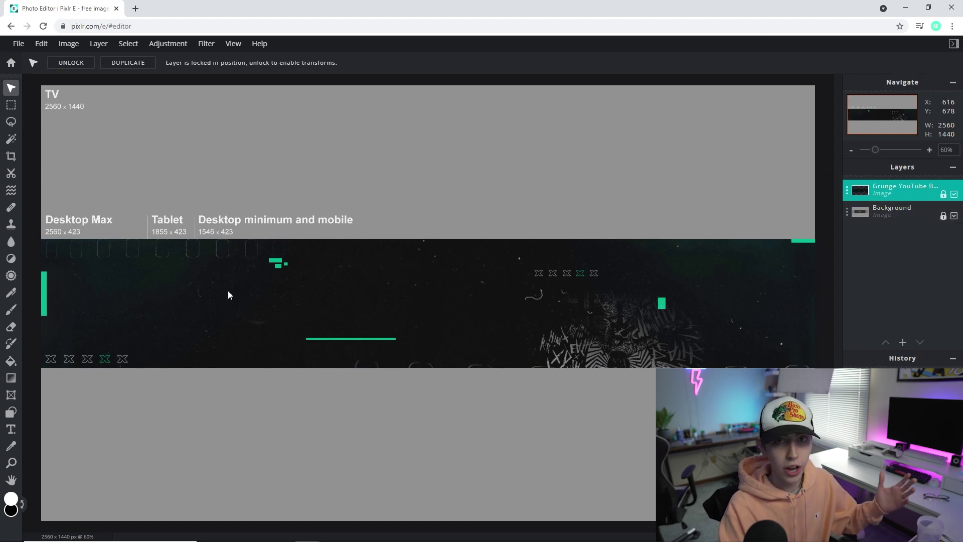
{"action": "mouse_move", "coordinate": [261, 534]}
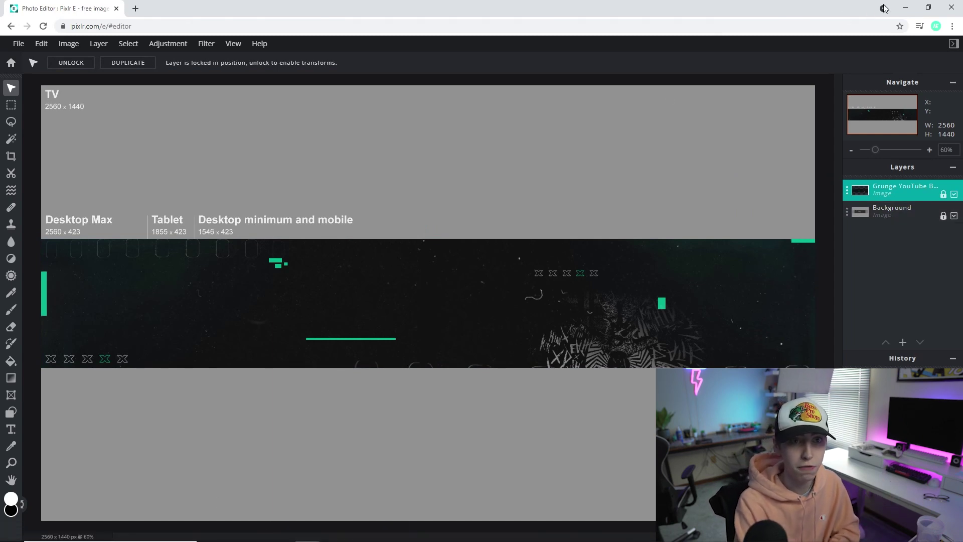
{"action": "left_click", "coordinate": [906, 8]}
{"action": "double_click", "coordinate": [435, 268]}
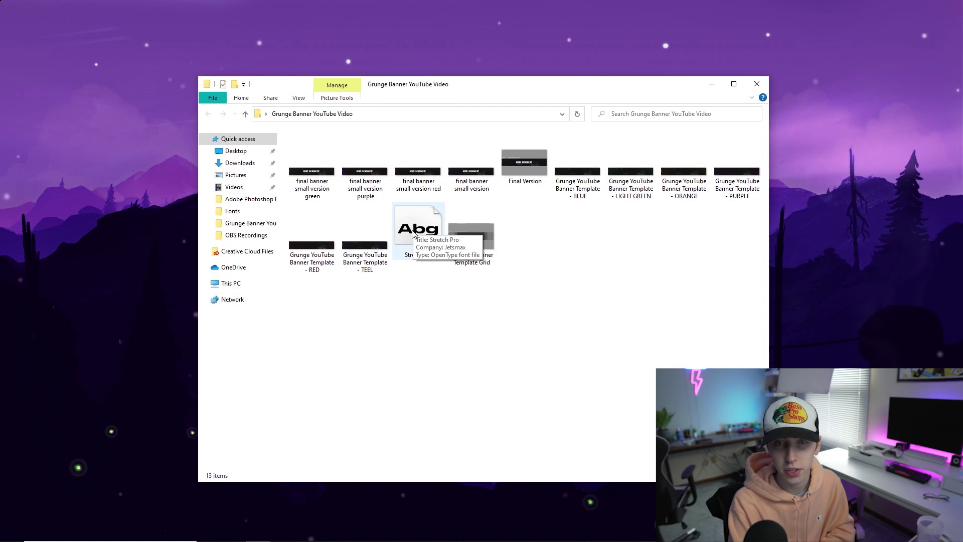
{"action": "left_click", "coordinate": [308, 531]}
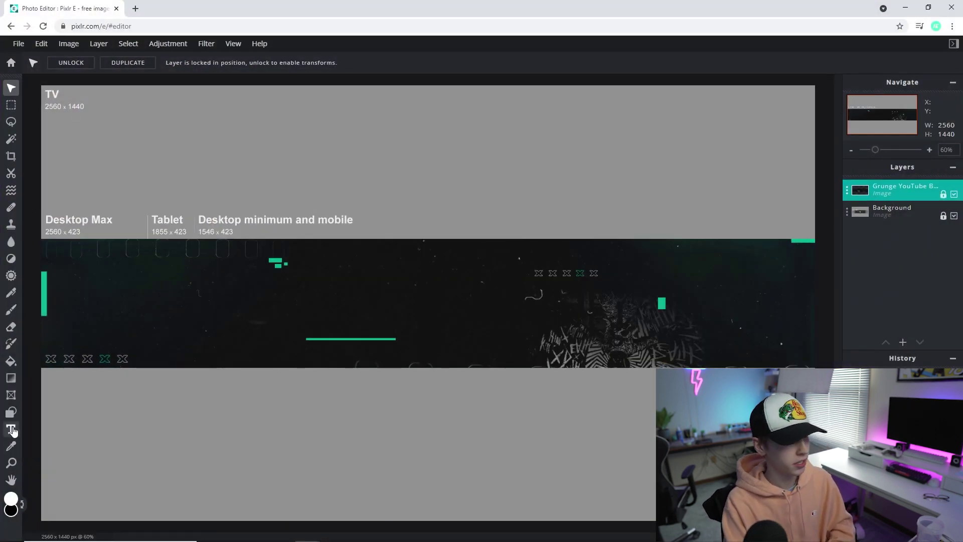
Add a new text layer above the grunge banner and move the placeholder lower
{"action": "left_click", "coordinate": [11, 429]}
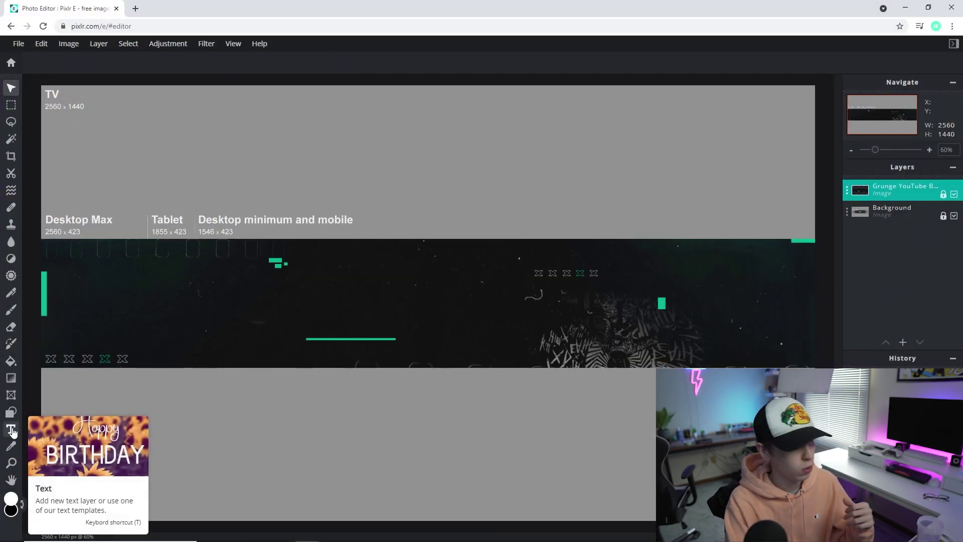
{"action": "left_click", "coordinate": [387, 303]}
{"action": "left_click", "coordinate": [556, 319]}
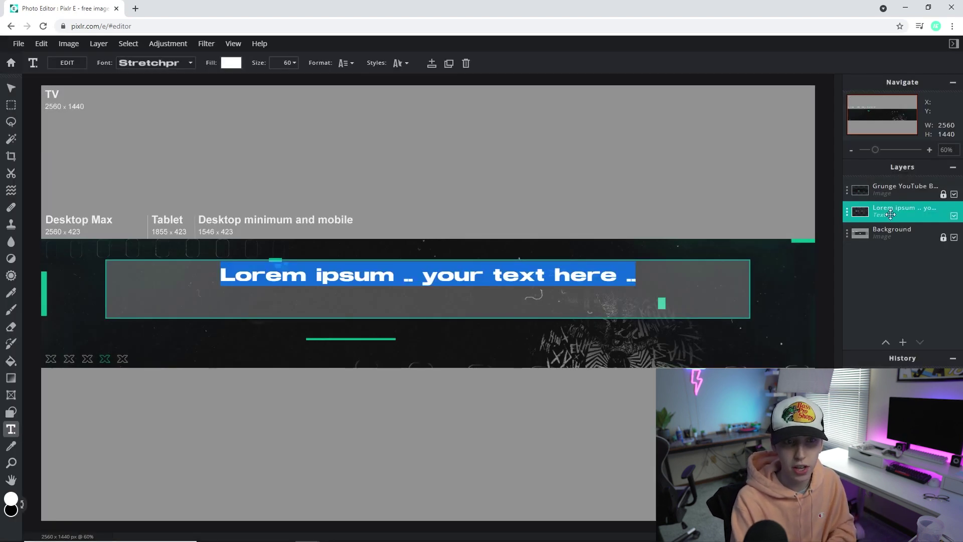
{"action": "left_click_drag", "start_coordinate": [891, 214], "coordinate": [892, 188]}
{"action": "left_click_drag", "start_coordinate": [493, 272], "coordinate": [490, 295]}
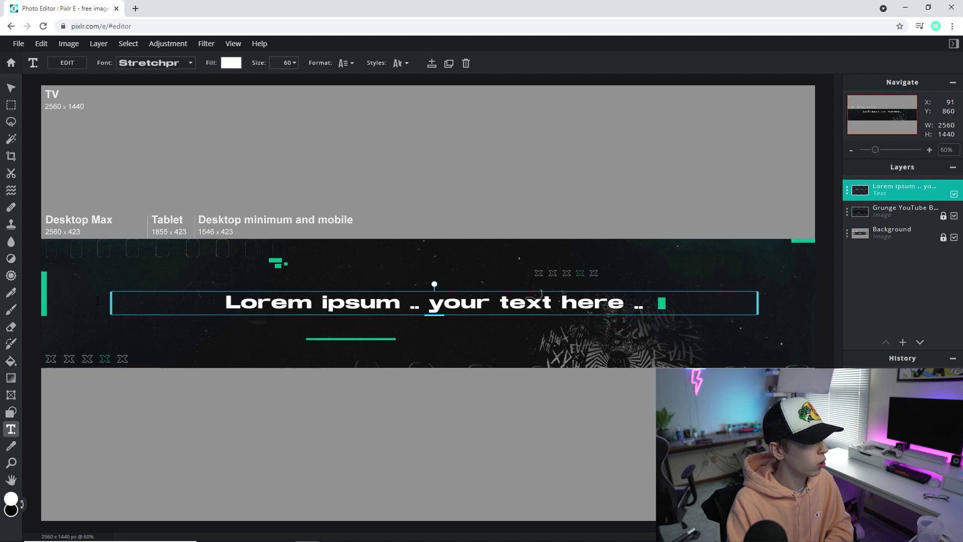
Load and apply the Stretch Pro font, then select all the placeholder text
{"action": "left_click", "coordinate": [186, 63]}
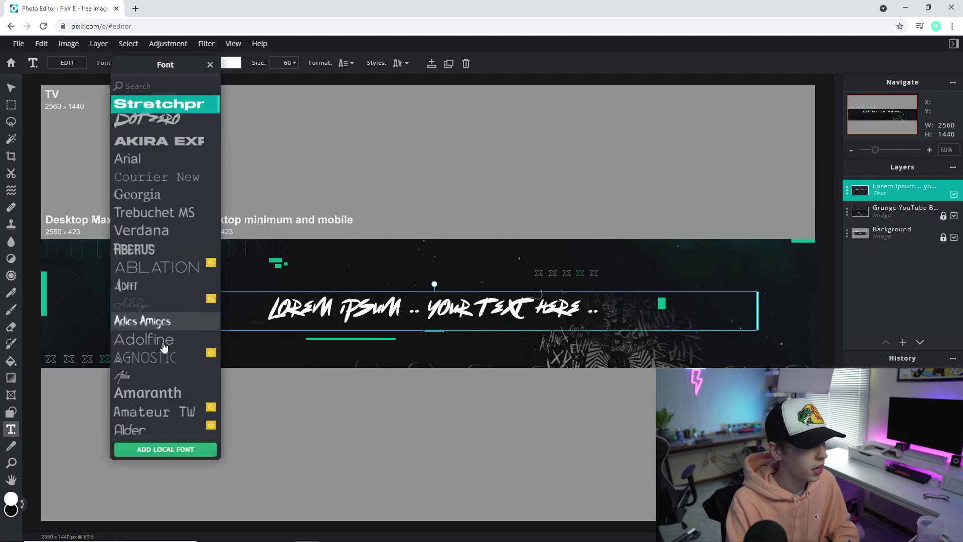
{"action": "left_click", "coordinate": [163, 452]}
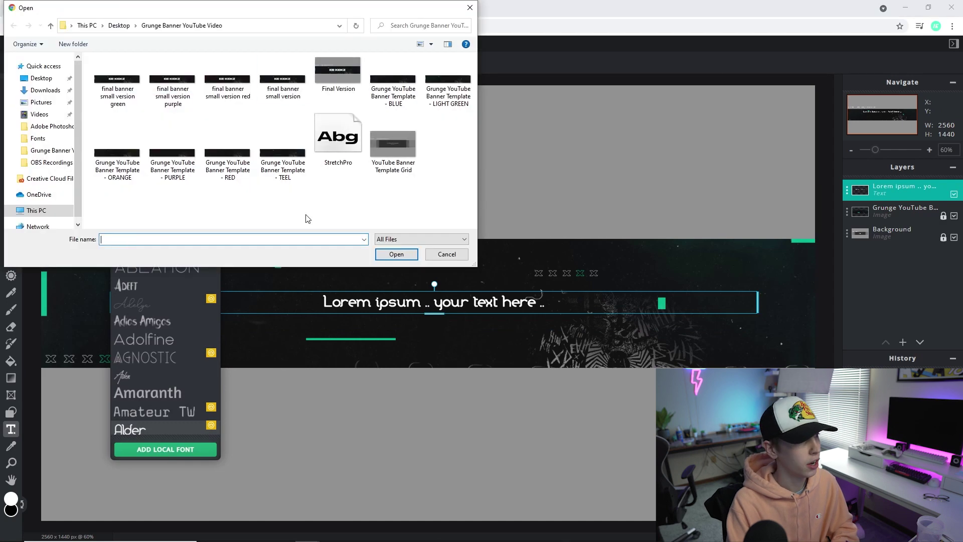
{"action": "double_click", "coordinate": [342, 137]}
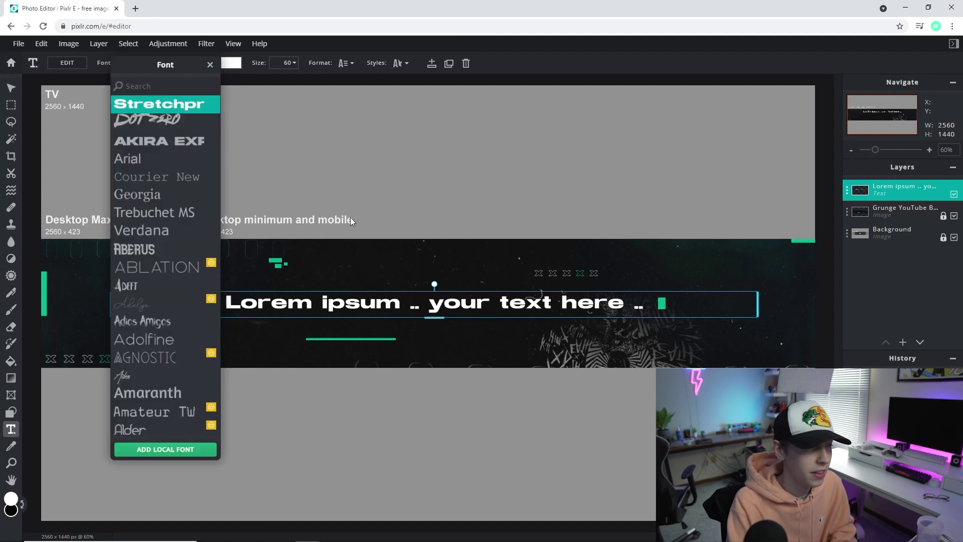
{"action": "double_click", "coordinate": [449, 304]}
Replace the placeholder with 'ICE KICKZ' at size 125, centred across the banner
{"action": "type", "text": "ICE"}
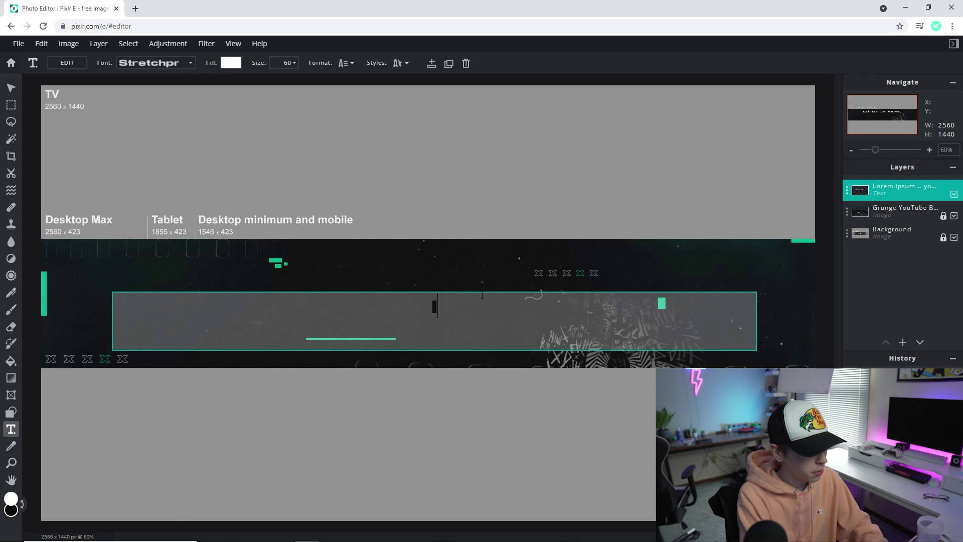
{"action": "type", "text": " KICKZ"}
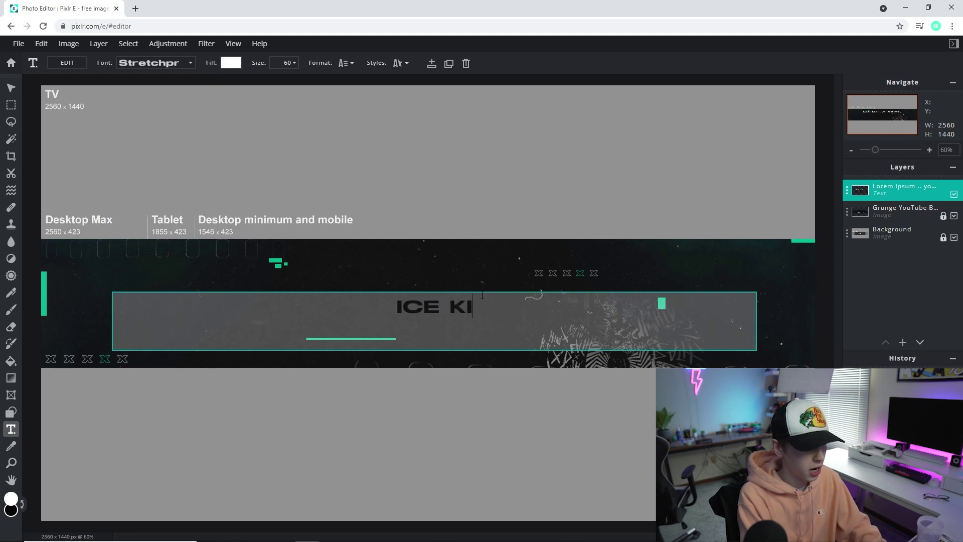
{"action": "left_click", "coordinate": [492, 153]}
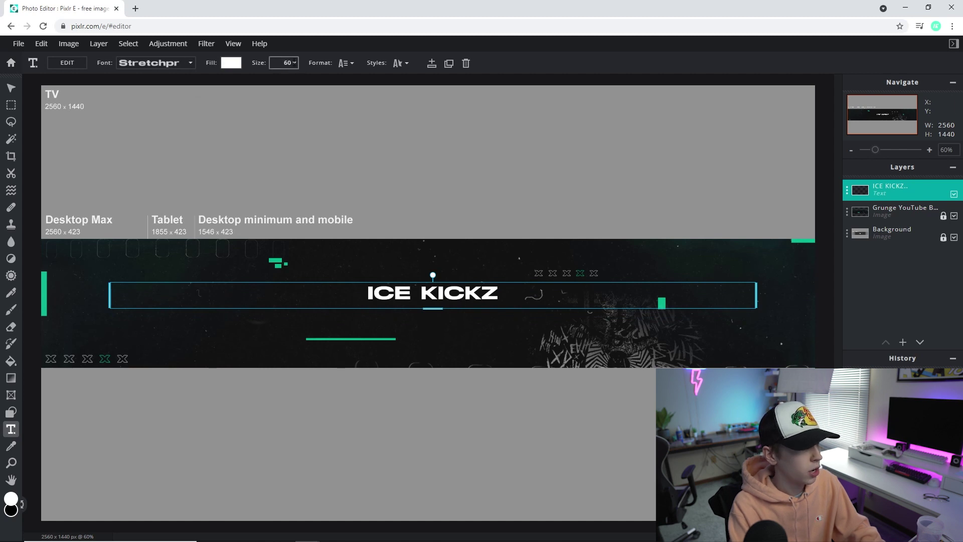
{"action": "left_click", "coordinate": [294, 63]}
{"action": "left_click_drag", "start_coordinate": [224, 80], "coordinate": [242, 87]}
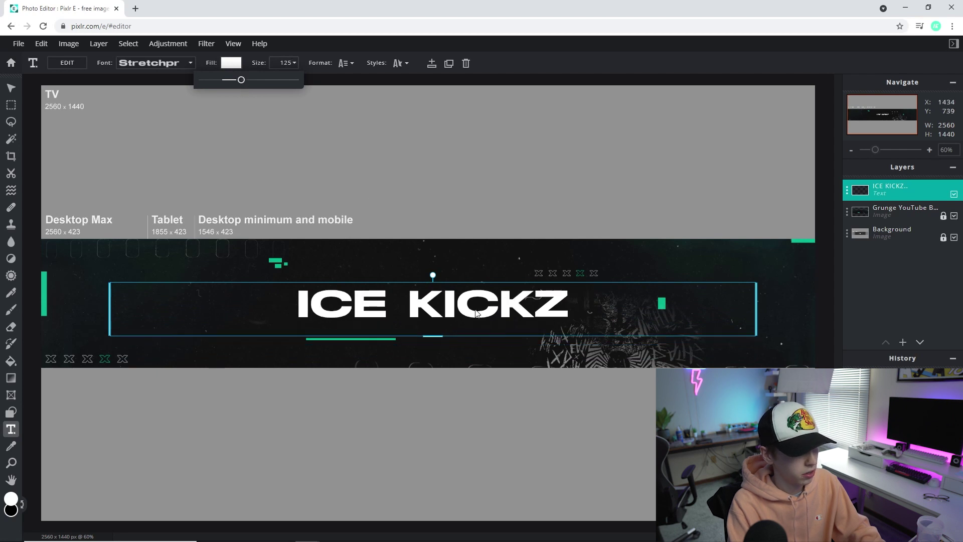
{"action": "mouse_move", "coordinate": [465, 297]}
{"action": "left_mouse_down"}
{"action": "mouse_move", "coordinate": [484, 308]}
{"action": "mouse_move", "coordinate": [474, 304]}
{"action": "left_mouse_up"}
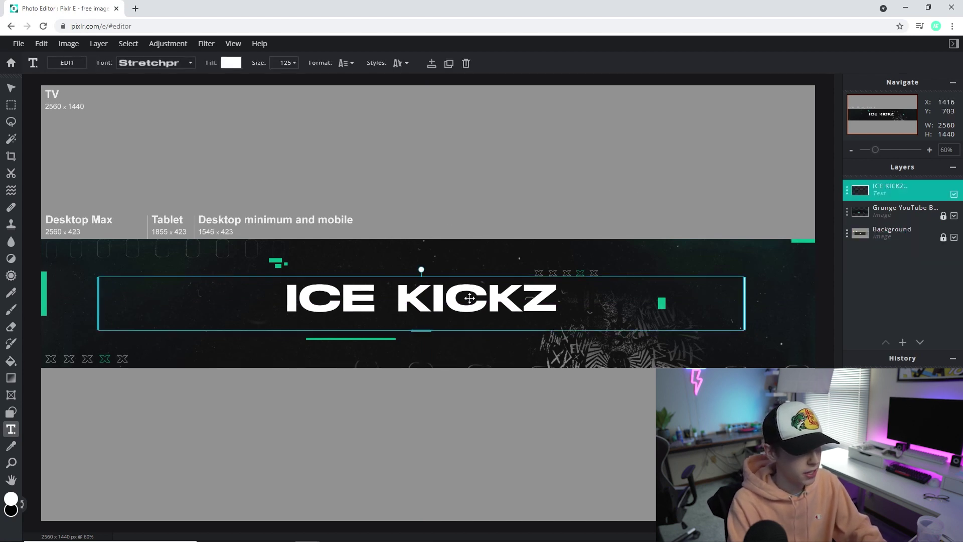
Duplicate the ICE KICKZ text layer and select the copy
{"action": "left_click", "coordinate": [615, 118]}
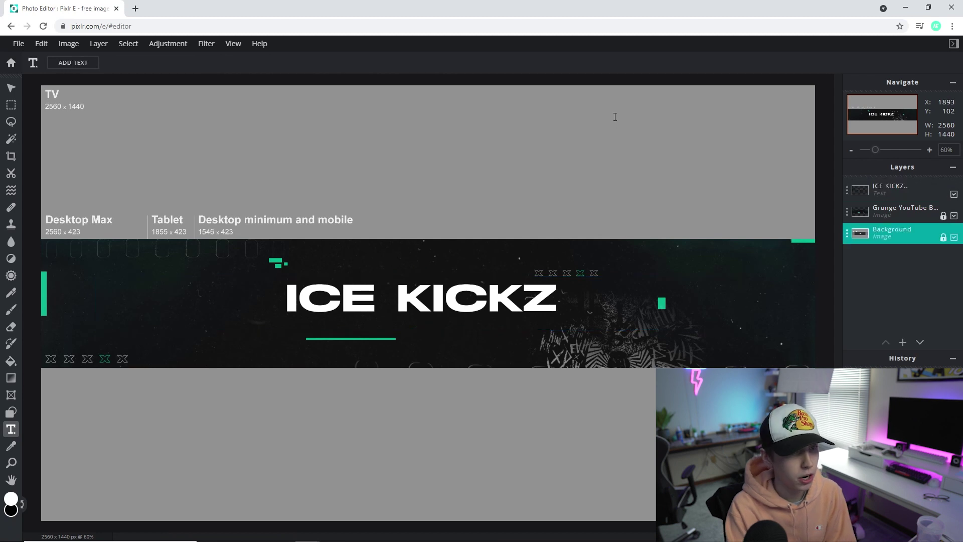
{"action": "left_click", "coordinate": [882, 186]}
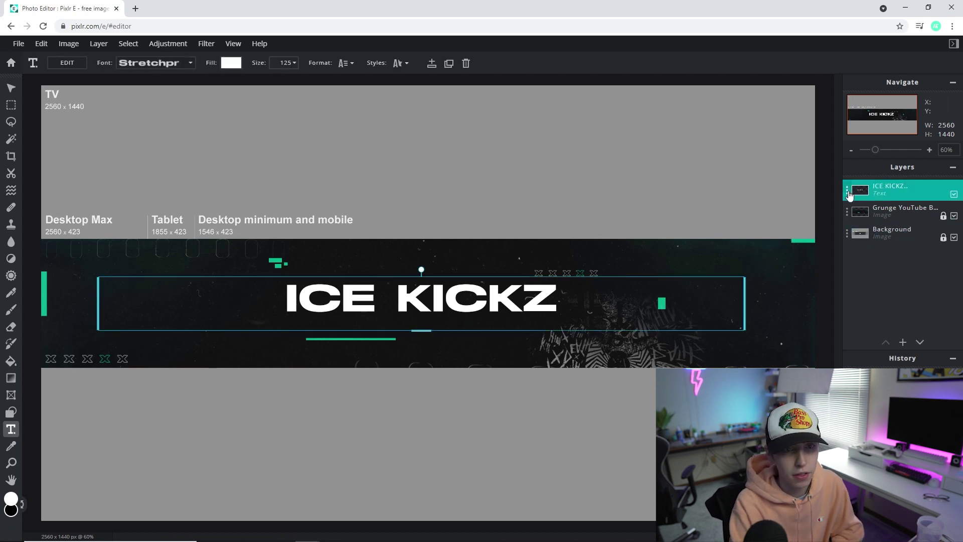
{"action": "left_click", "coordinate": [857, 191]}
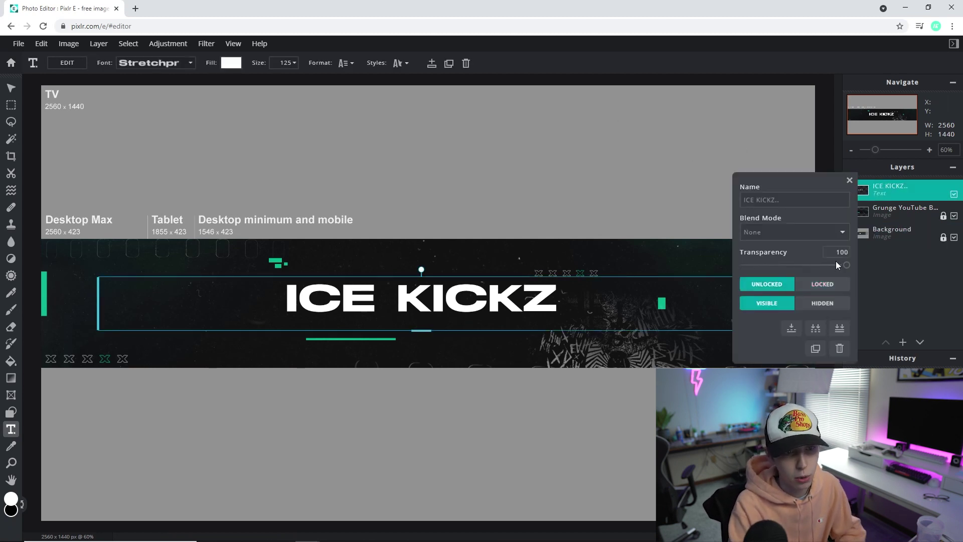
{"action": "left_click", "coordinate": [816, 349]}
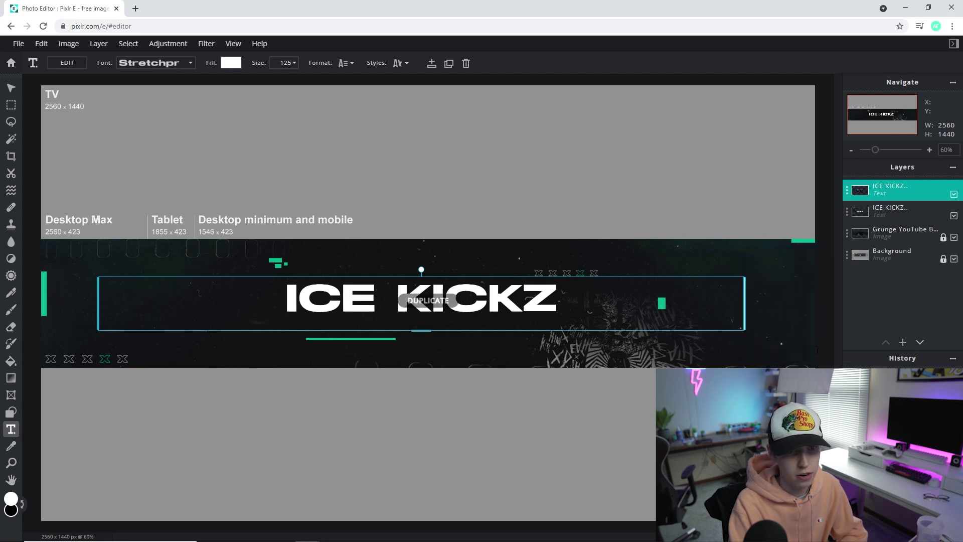
{"action": "left_click", "coordinate": [893, 214]}
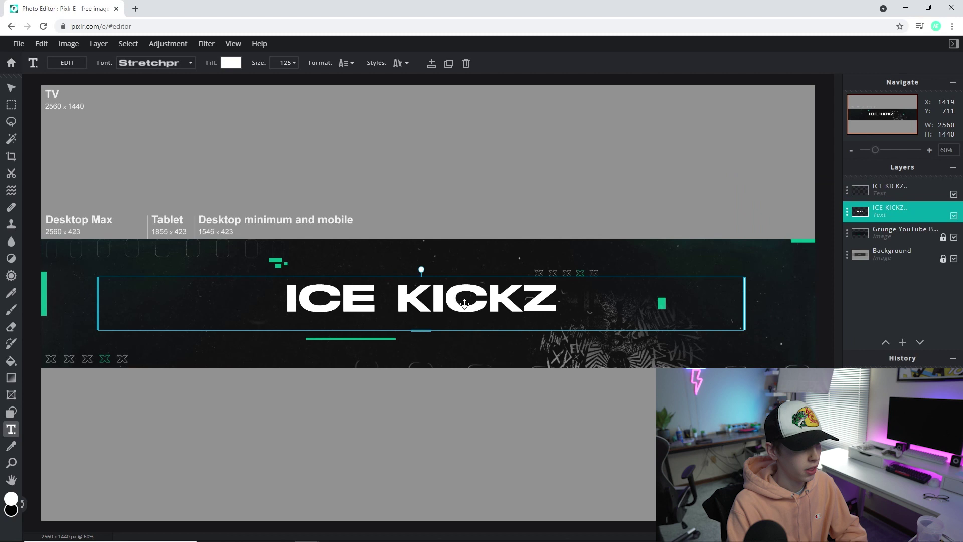
Offset the top ICE KICKZ copy down-left and give it a thin teal punch-out outline, size 14
{"action": "left_click_drag", "start_coordinate": [476, 305], "coordinate": [470, 310]}
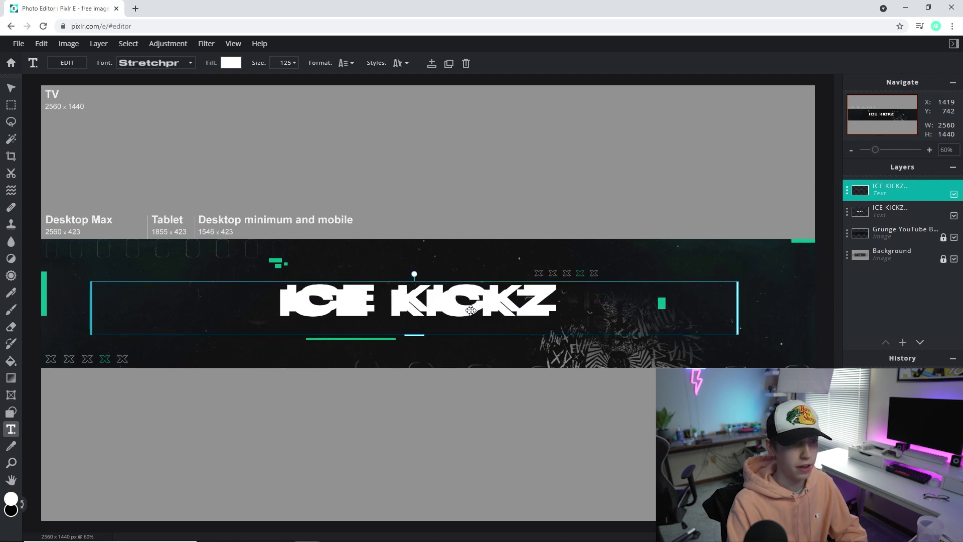
{"action": "left_click", "coordinate": [404, 64]}
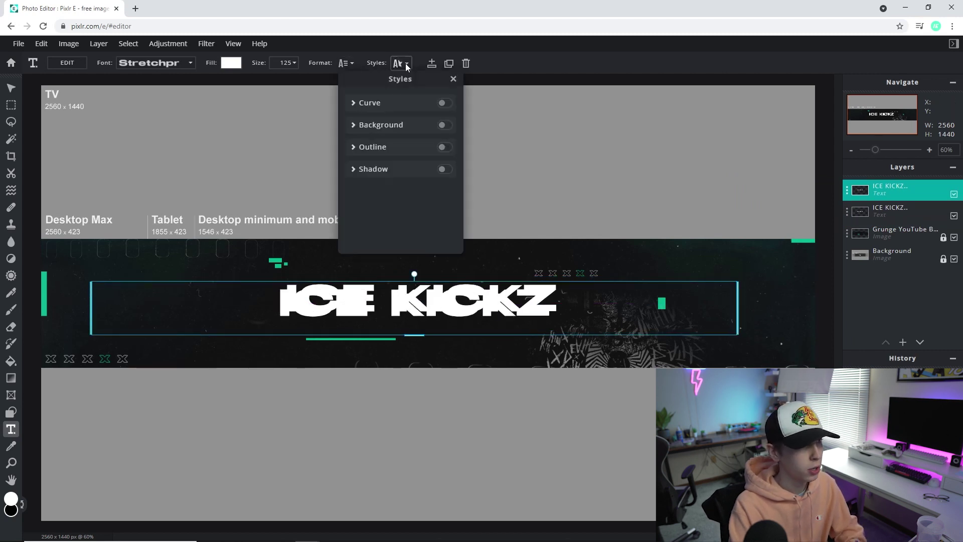
{"action": "left_click", "coordinate": [352, 150]}
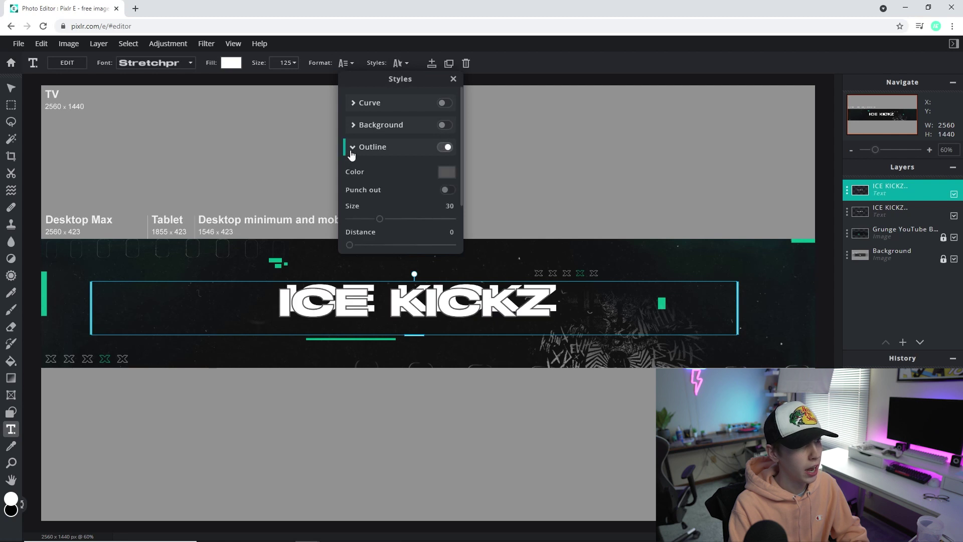
{"action": "left_click", "coordinate": [447, 189]}
{"action": "left_click", "coordinate": [446, 172]}
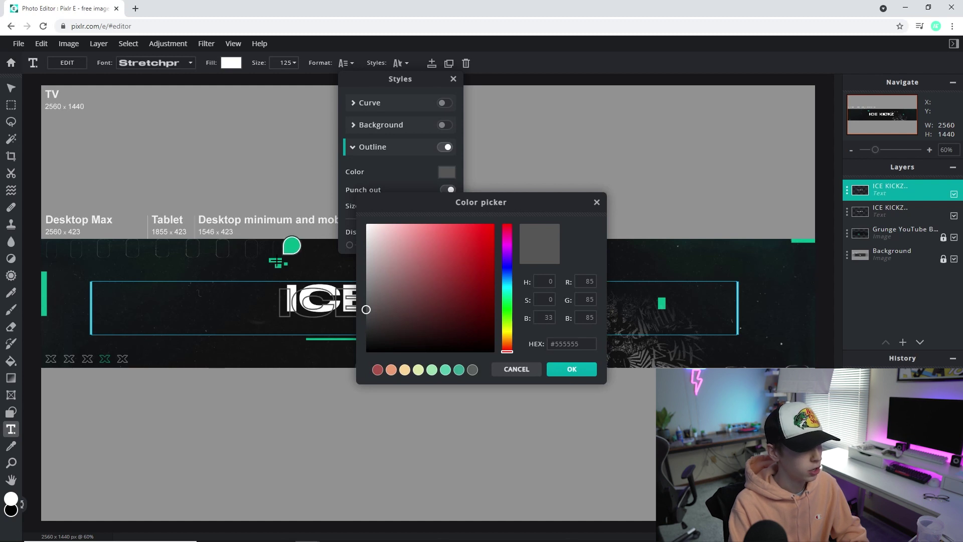
{"action": "left_click", "coordinate": [290, 245]}
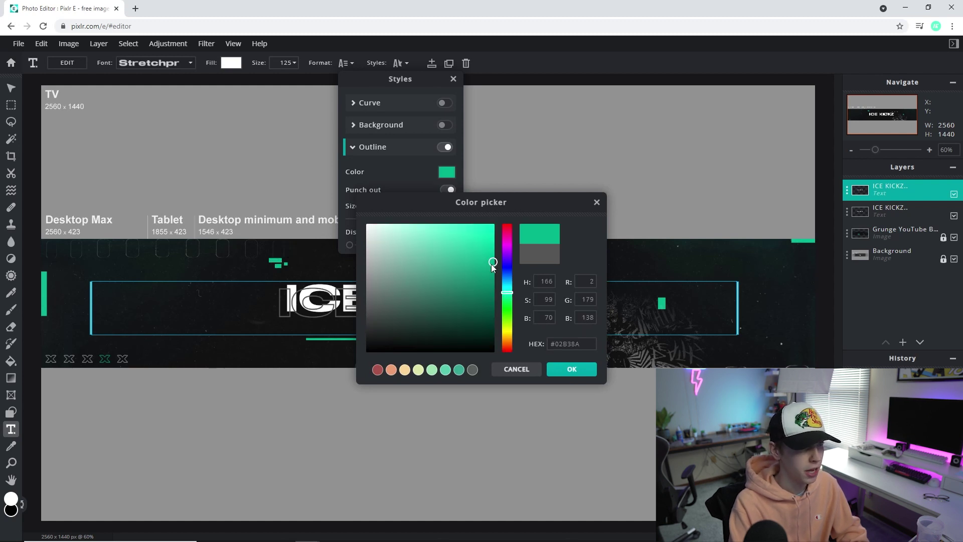
{"action": "left_click_drag", "start_coordinate": [493, 262], "coordinate": [489, 251]}
{"action": "left_click", "coordinate": [572, 368]}
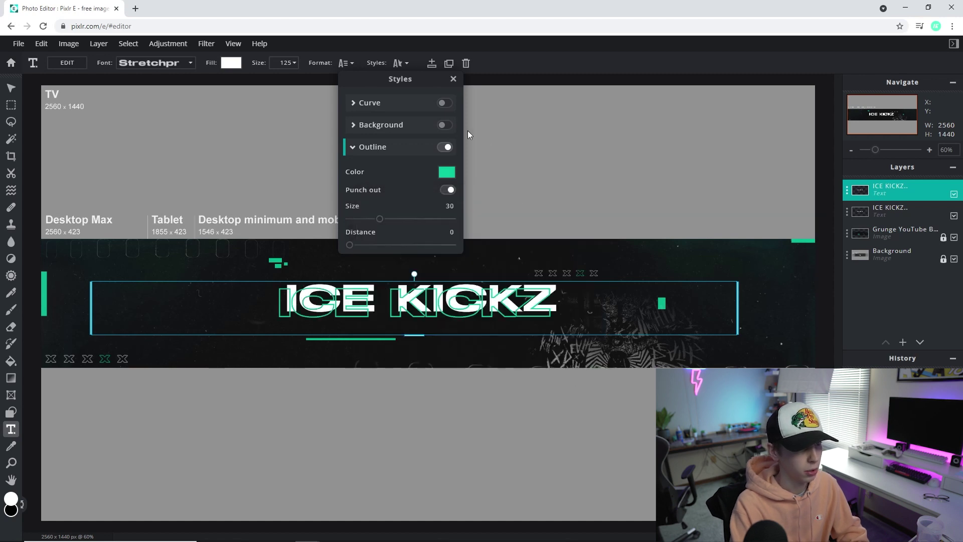
{"action": "left_click_drag", "start_coordinate": [380, 219], "coordinate": [365, 224]}
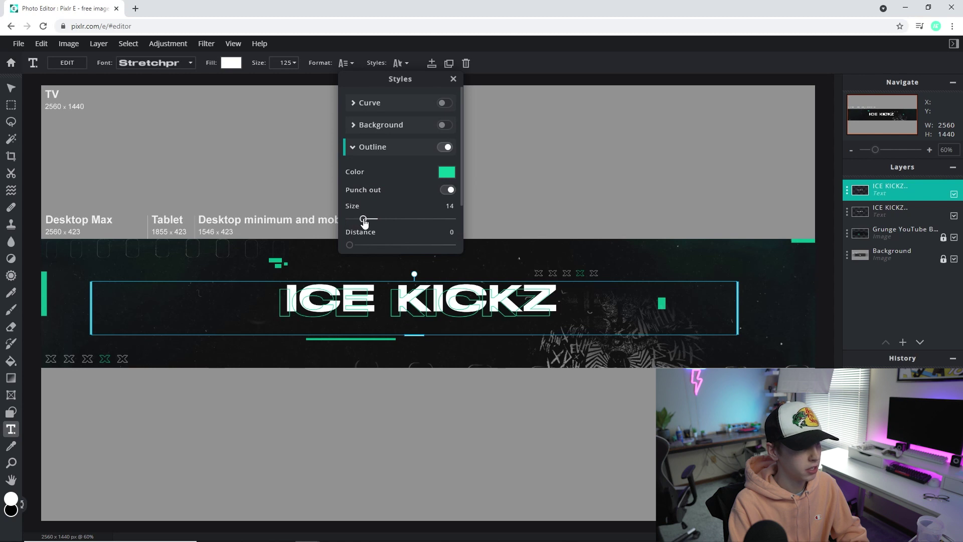
Nudge the white ICE KICKZ text against the teal copy and lock the top layer
{"action": "left_click", "coordinate": [532, 79]}
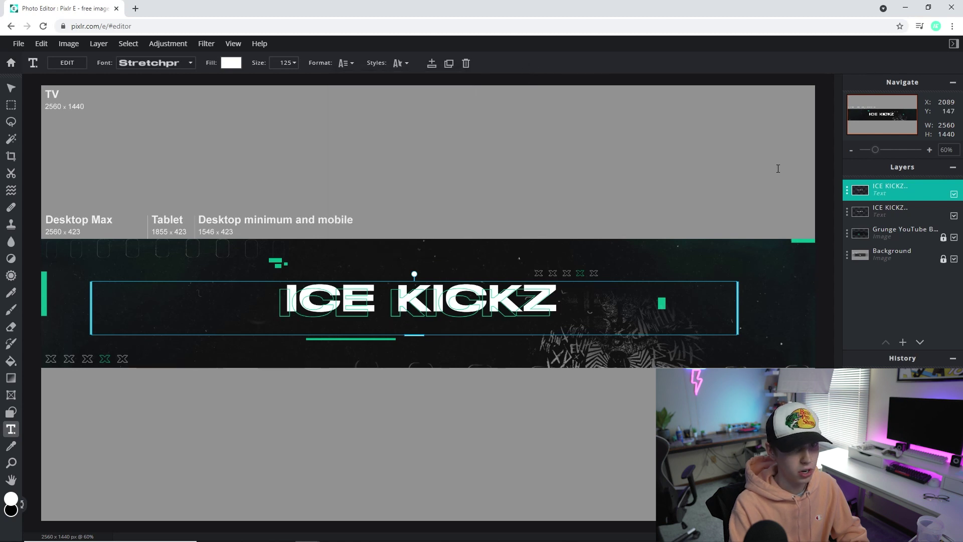
{"action": "left_click", "coordinate": [888, 211]}
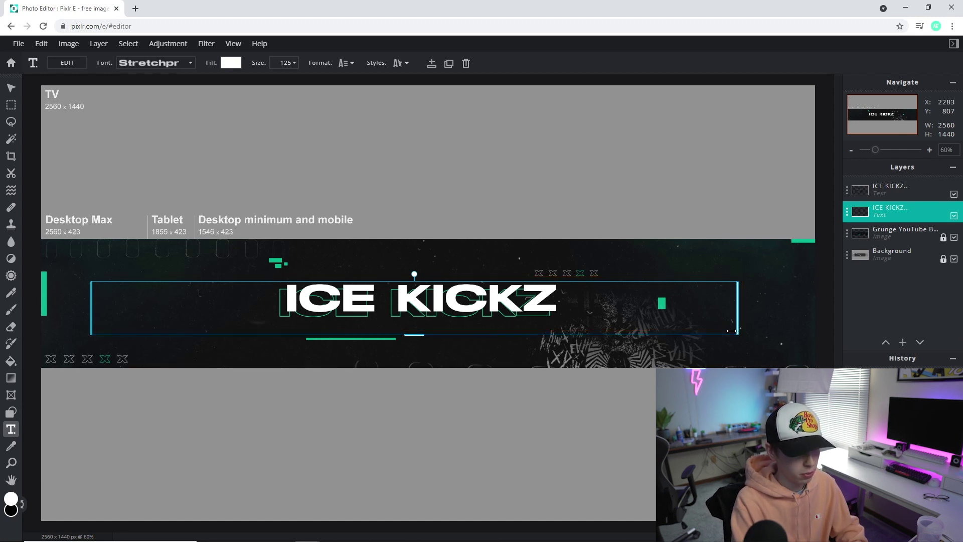
{"action": "left_click_drag", "start_coordinate": [195, 313], "coordinate": [193, 313]}
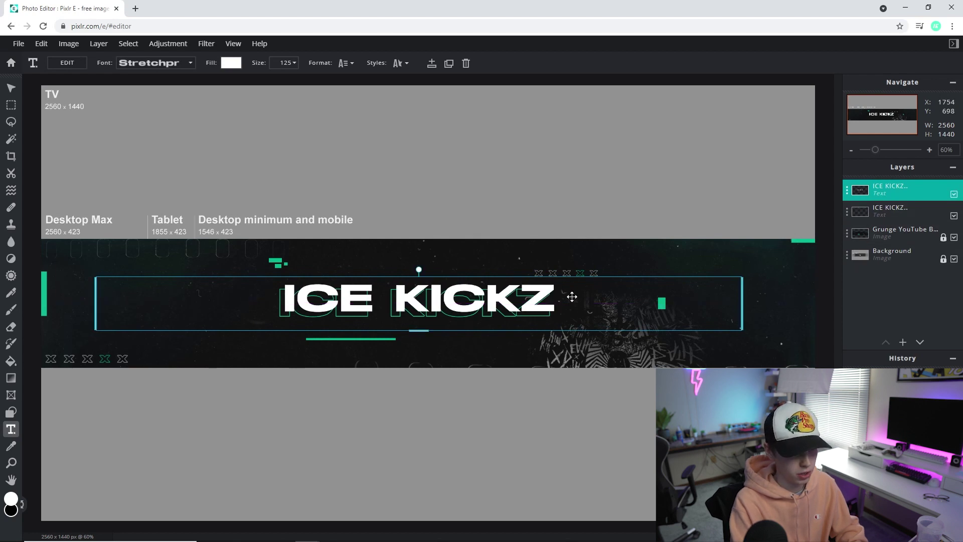
{"action": "left_click_drag", "start_coordinate": [570, 297], "coordinate": [566, 294]}
{"action": "left_click", "coordinate": [846, 192]}
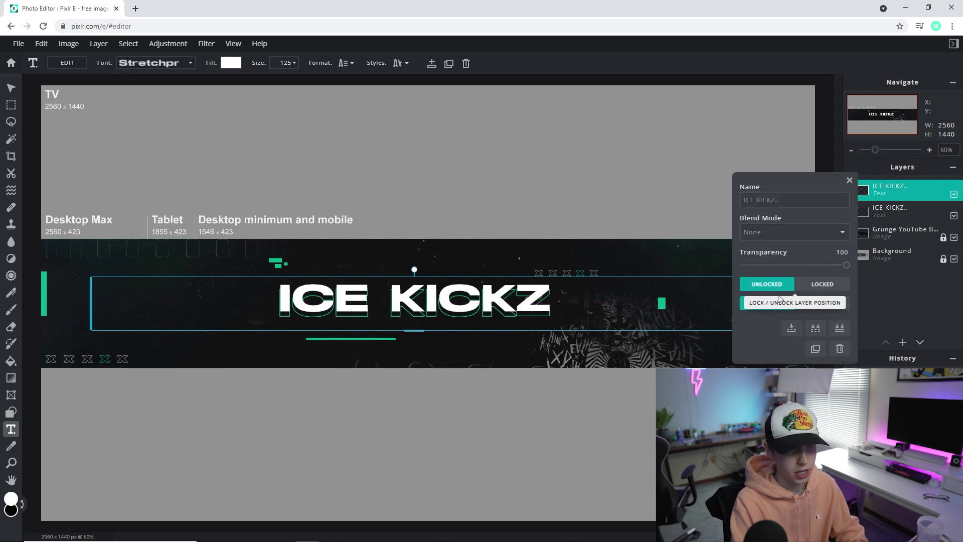
{"action": "left_click", "coordinate": [768, 281]}
Shift the white text slightly left, deselect the layers, and bring up the File menu
{"action": "left_click", "coordinate": [891, 211]}
{"action": "left_click_drag", "start_coordinate": [477, 325], "coordinate": [473, 326]}
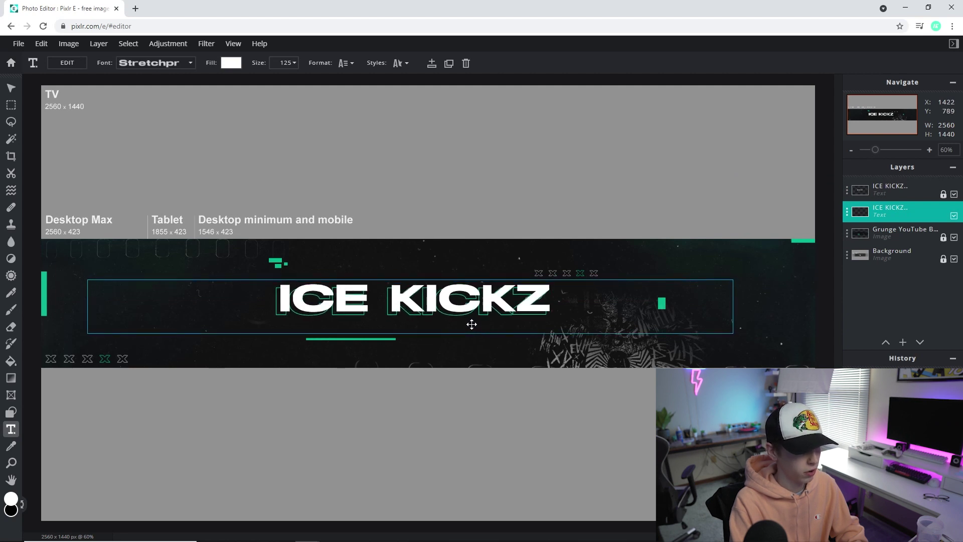
{"action": "left_click", "coordinate": [461, 172]}
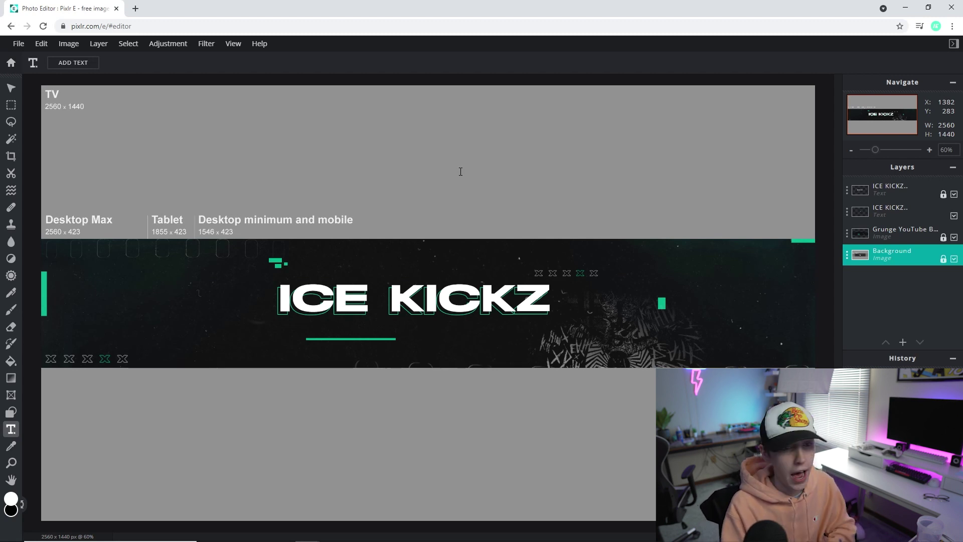
{"action": "left_click", "coordinate": [98, 43]}
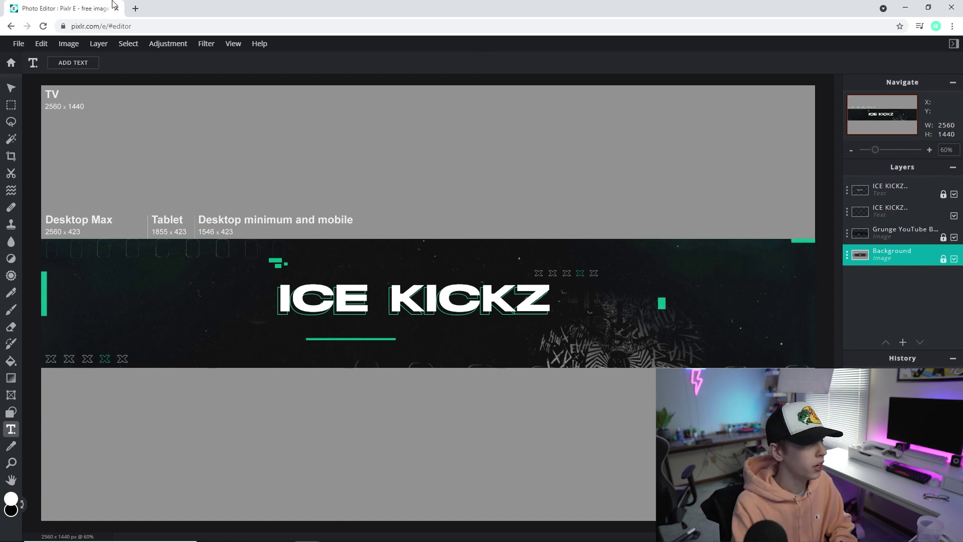
{"action": "left_click", "coordinate": [18, 43]}
Export the banner as a JPG named 'YouTube Banner New' at 100% quality
{"action": "left_click", "coordinate": [72, 134]}
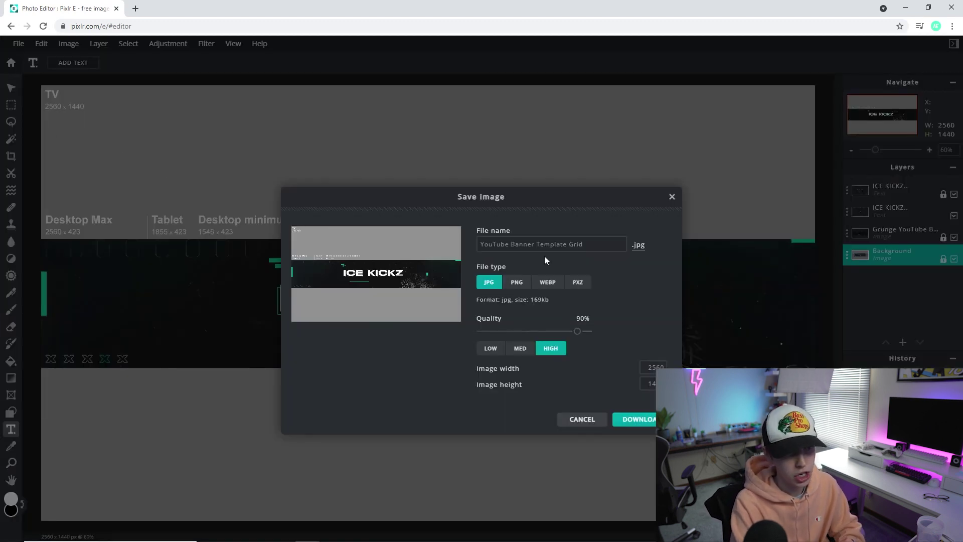
{"action": "left_click_drag", "start_coordinate": [603, 244], "coordinate": [430, 251]}
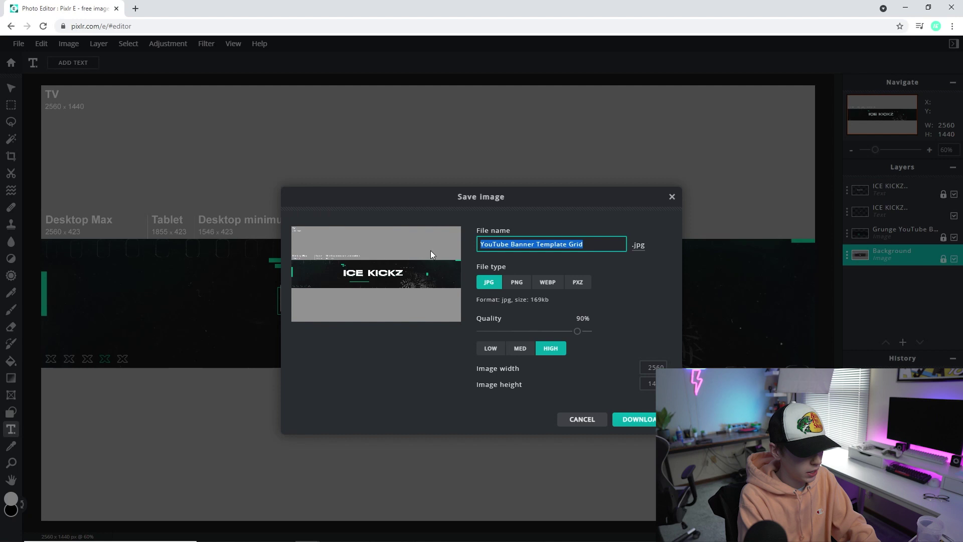
{"action": "type", "text": "YouTube Banner"}
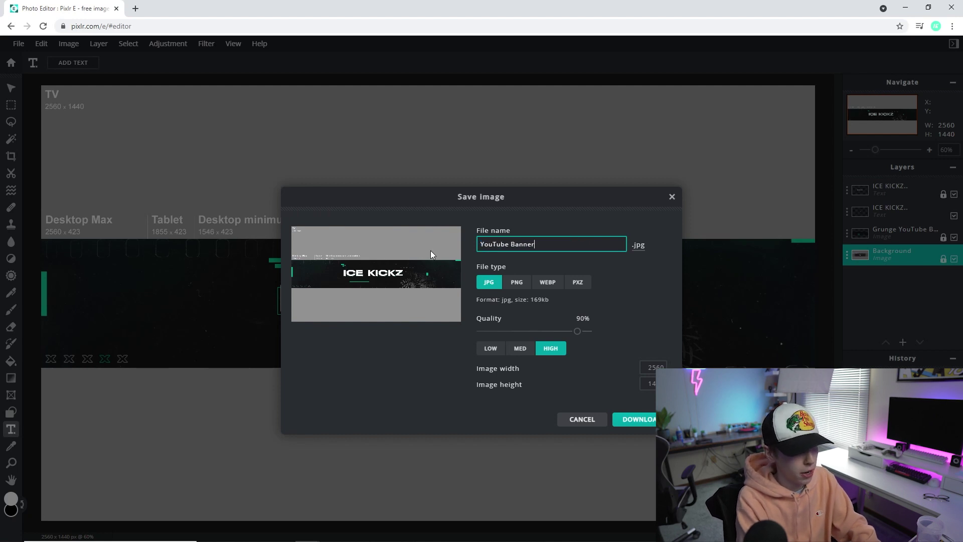
{"action": "type", "text": " New"}
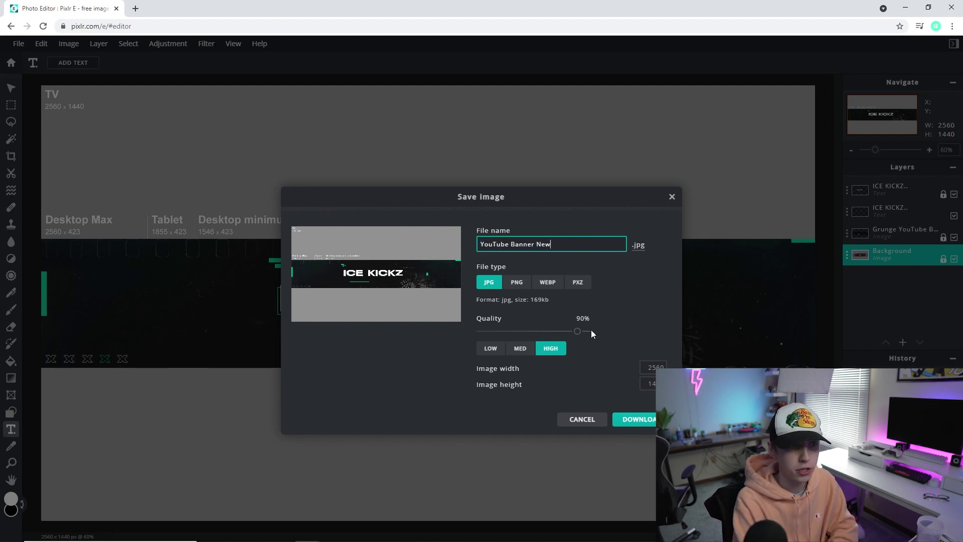
{"action": "left_click_drag", "start_coordinate": [579, 332], "coordinate": [609, 334]}
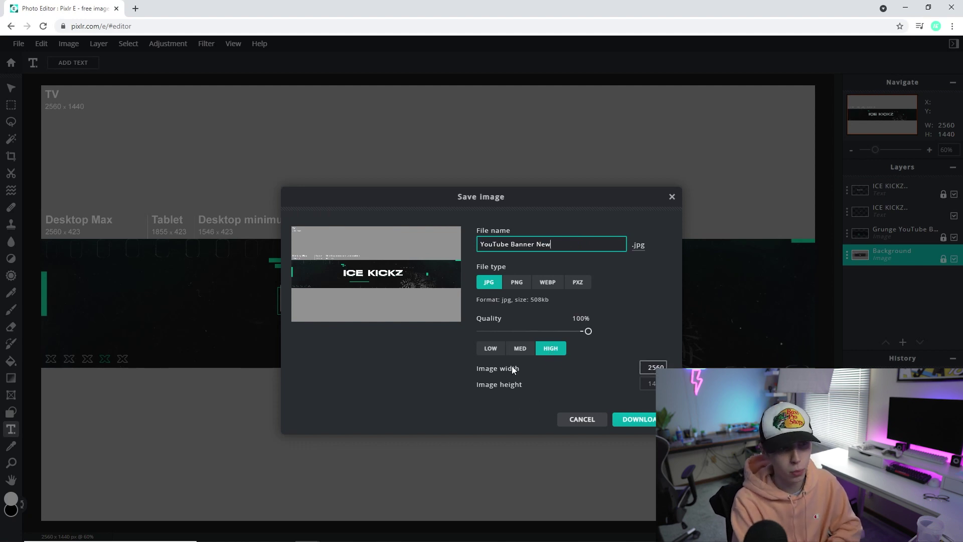
Download the YouTube Banner New JPG and drag it from Downloads onto the desktop
{"action": "left_click", "coordinate": [640, 419]}
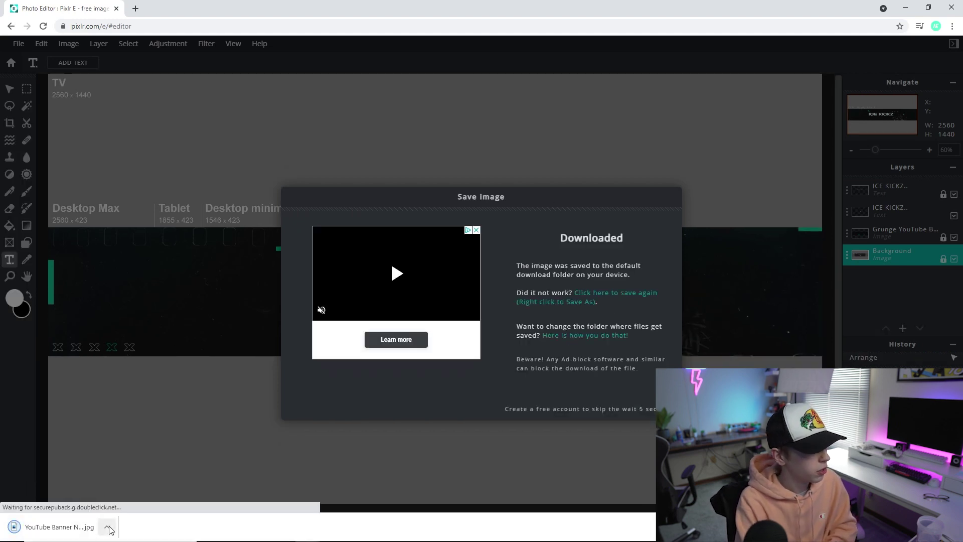
{"action": "left_click", "coordinate": [107, 527]}
{"action": "left_click", "coordinate": [155, 489]}
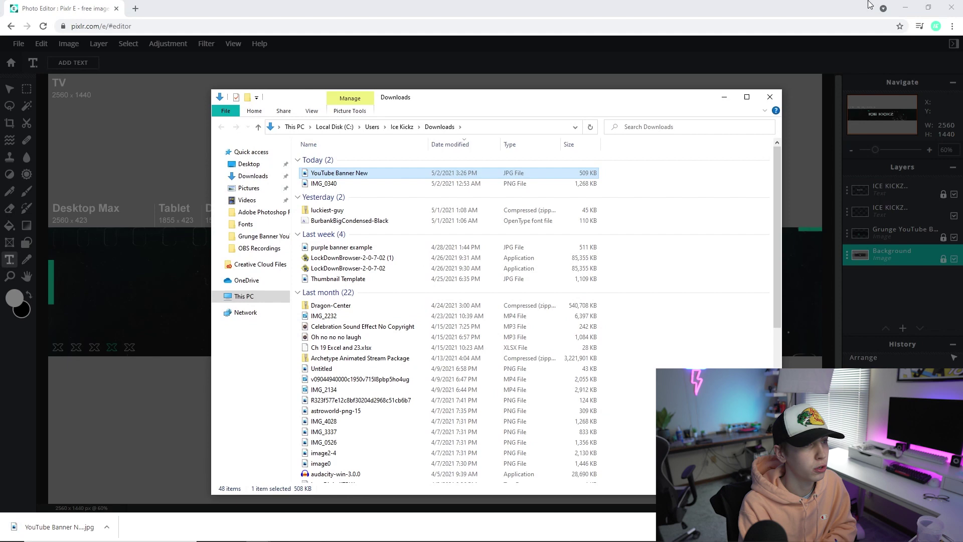
{"action": "left_click", "coordinate": [905, 8]}
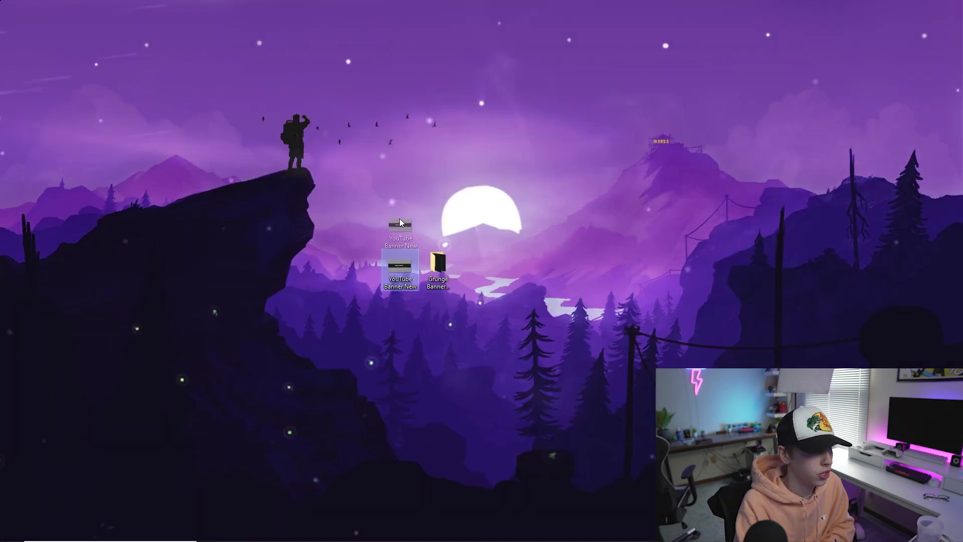
{"action": "left_click_drag", "start_coordinate": [400, 222], "coordinate": [475, 263]}
{"action": "mouse_move", "coordinate": [365, 536]}
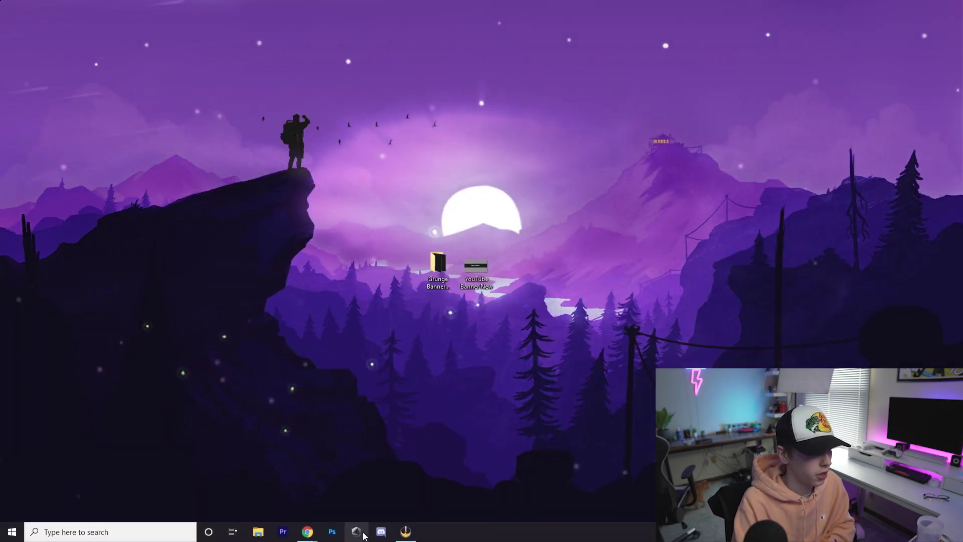
{"action": "mouse_move", "coordinate": [308, 532]}
{"action": "left_click", "coordinate": [366, 458]}
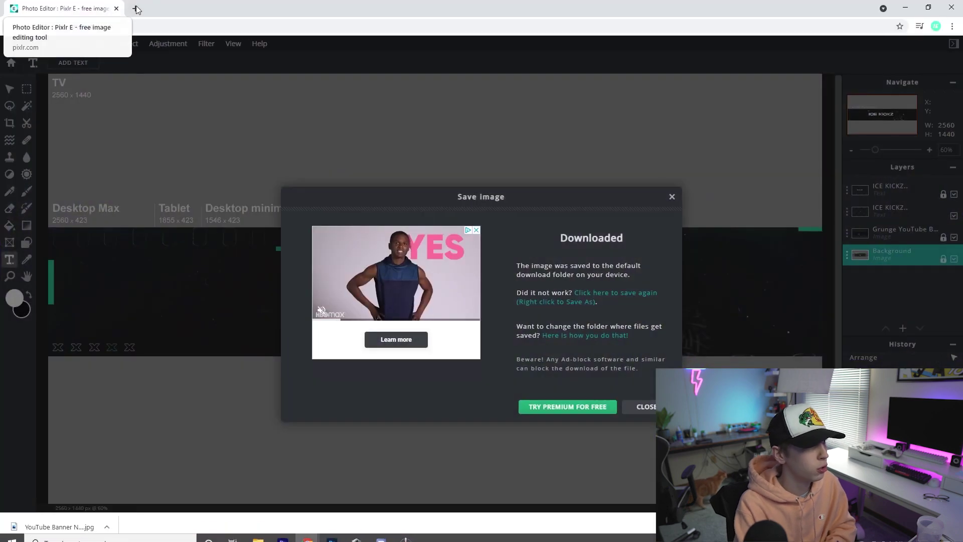
Go to youtube.com in a new tab and reach the channel's banner branding settings
{"action": "left_click", "coordinate": [136, 9]}
{"action": "type", "text": "youtub"}
{"action": "key", "text": "Return"}
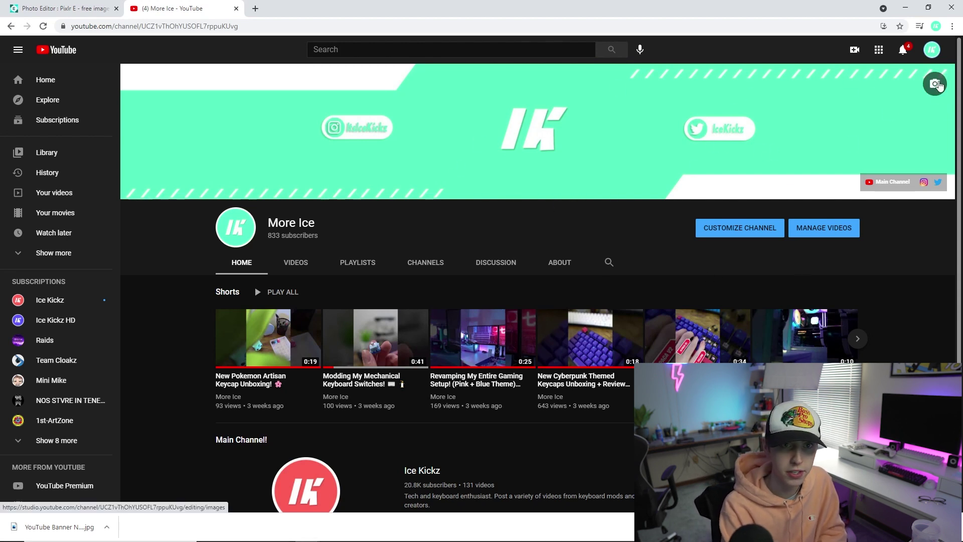
{"action": "left_click", "coordinate": [935, 83]}
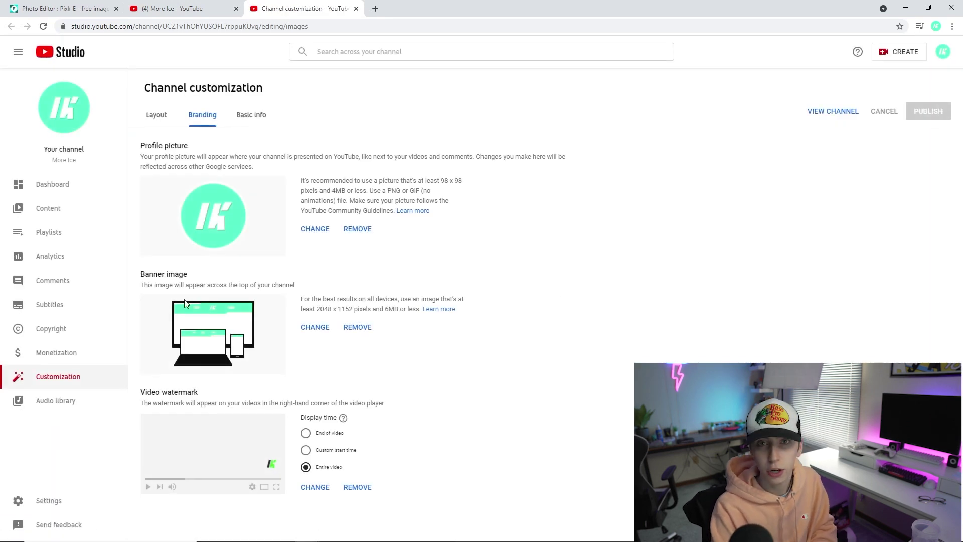
Upload 'YouTube Banner New' from the Desktop as the channel banner, accept the crop, and publish
{"action": "left_click", "coordinate": [315, 329]}
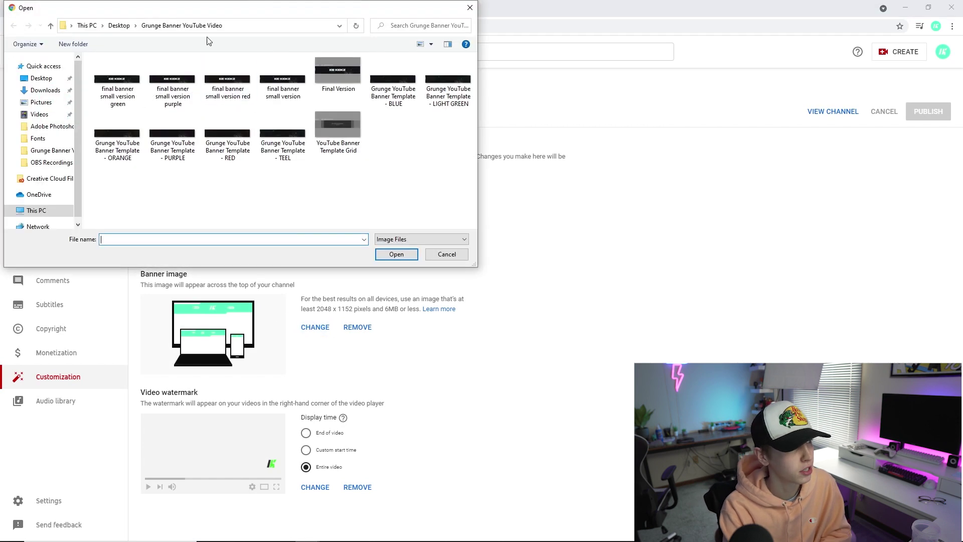
{"action": "left_click", "coordinate": [41, 78]}
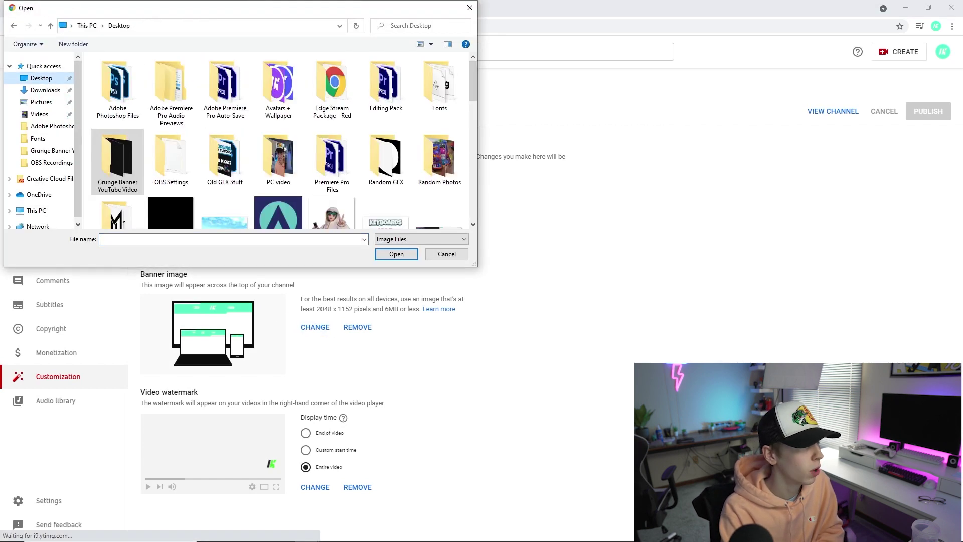
{"action": "scroll", "coordinate": [421, 147], "scroll_direction": "down", "scroll_amount": 1}
{"action": "scroll", "coordinate": [422, 147], "scroll_direction": "down", "scroll_amount": 1}
{"action": "double_click", "coordinate": [399, 123]}
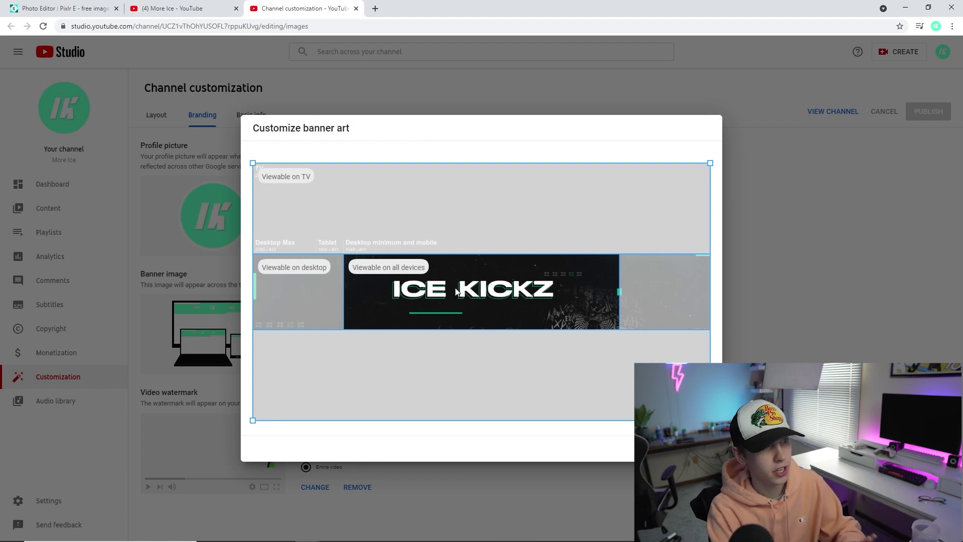
{"action": "left_click", "coordinate": [695, 448]}
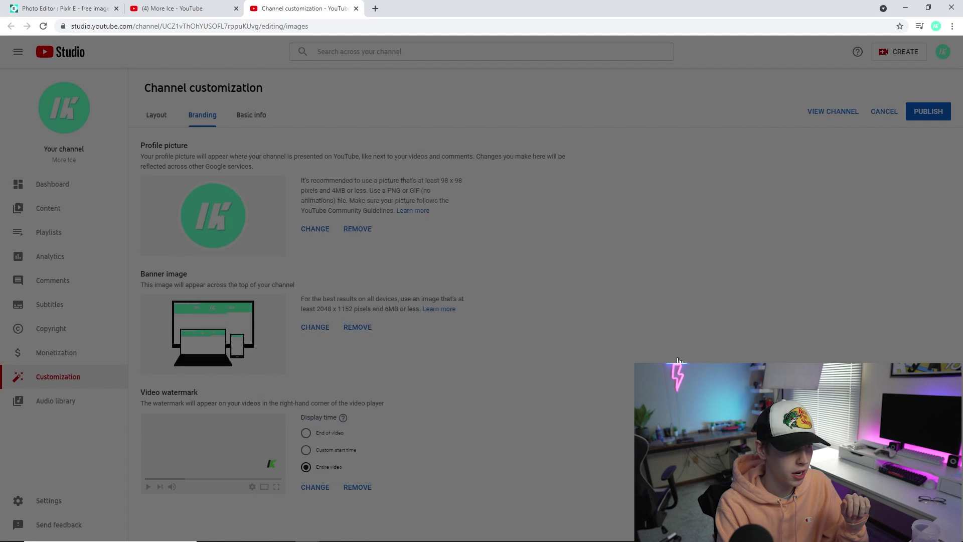
{"action": "left_click", "coordinate": [928, 111]}
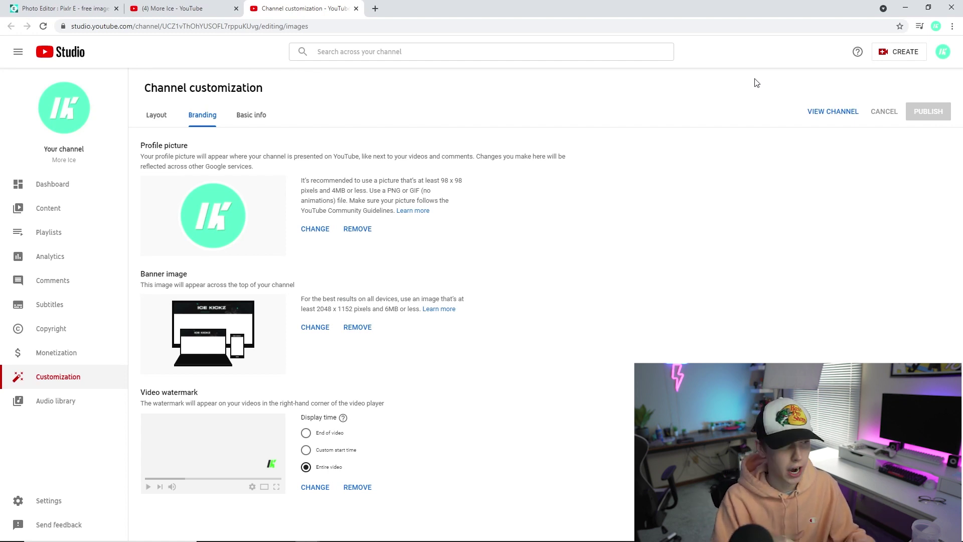
Return to the channel page and reload it to display the live ICE KICKZ banner
{"action": "key", "text": "alt+Left"}
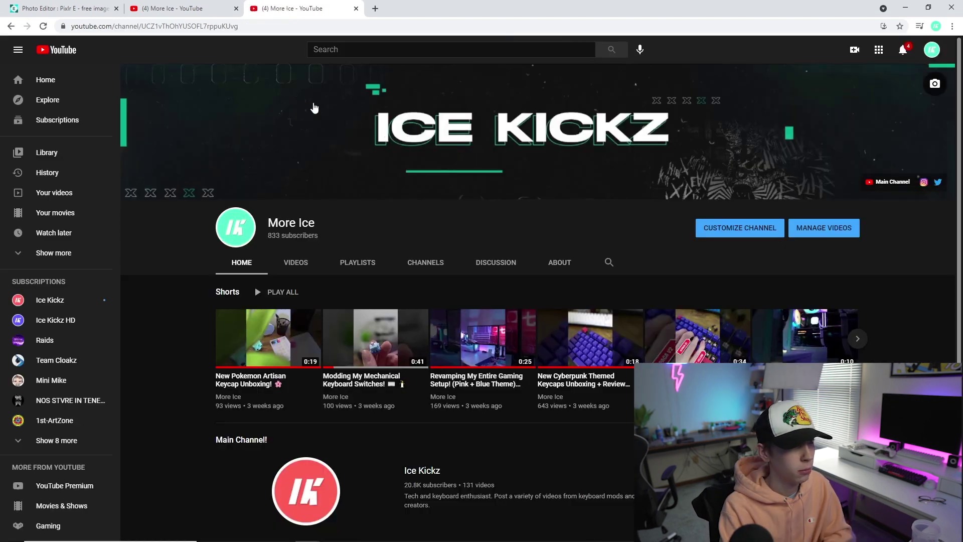
{"action": "scroll", "coordinate": [683, 165], "scroll_direction": "down", "scroll_amount": 3}
{"action": "scroll", "coordinate": [519, 252], "scroll_direction": "up", "scroll_amount": 3}
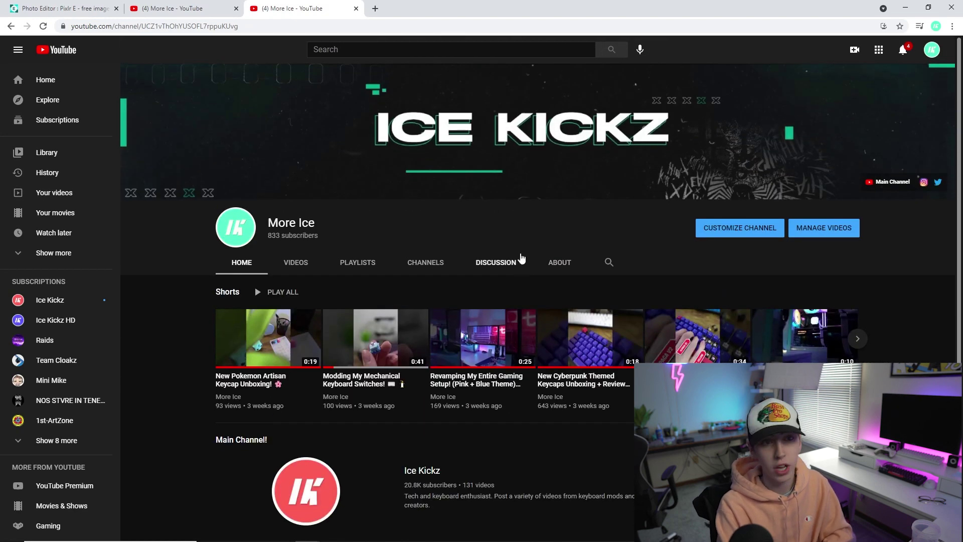
{"action": "scroll", "coordinate": [501, 306], "scroll_direction": "down", "scroll_amount": 1}
{"action": "scroll", "coordinate": [301, 145], "scroll_direction": "up", "scroll_amount": 1}
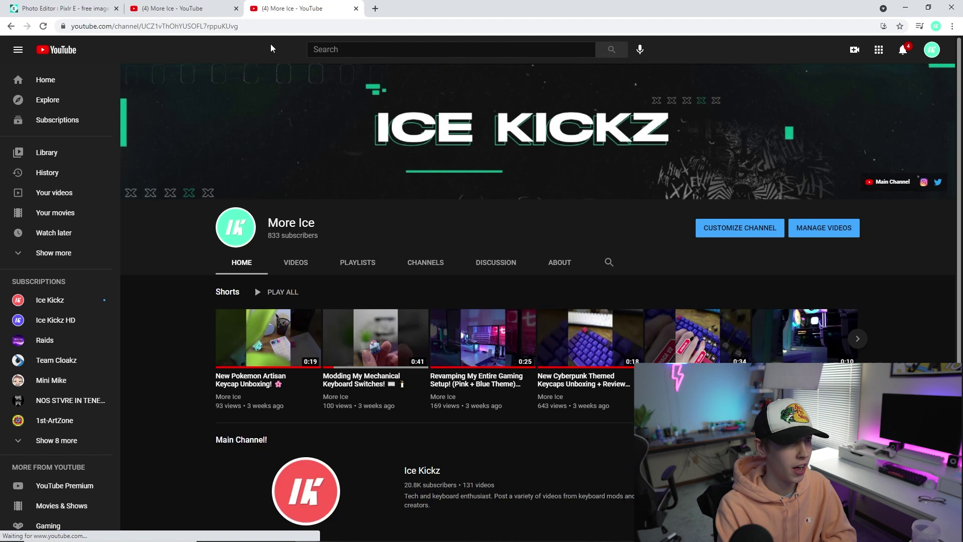
{"action": "key", "text": "F5"}
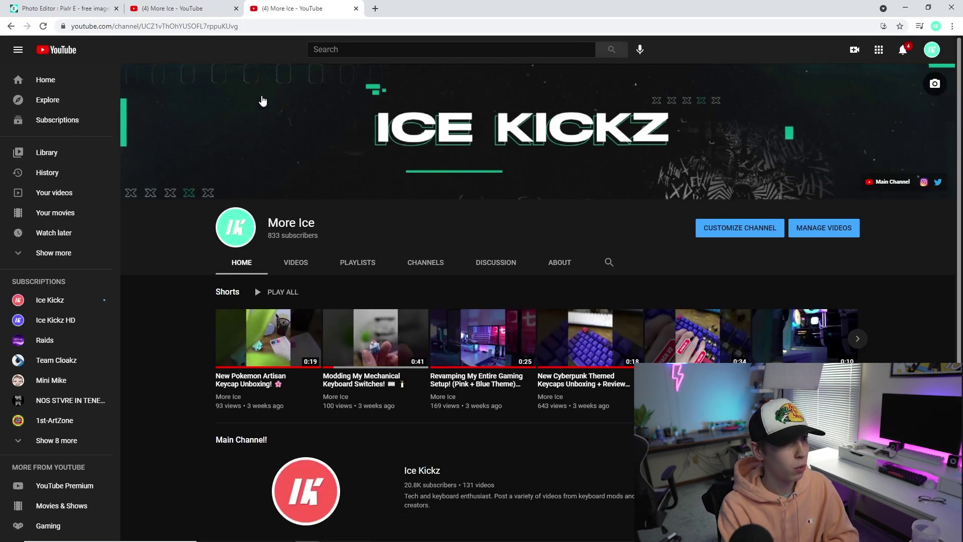